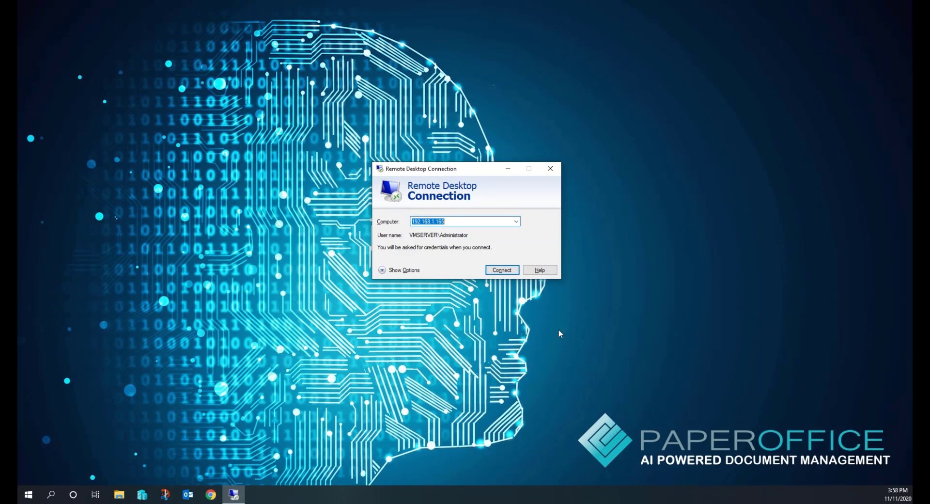
# Connect to the remote desktop at 192.168.1.165 by entering the Administrator account's password.
pyautogui.click(512, 270)
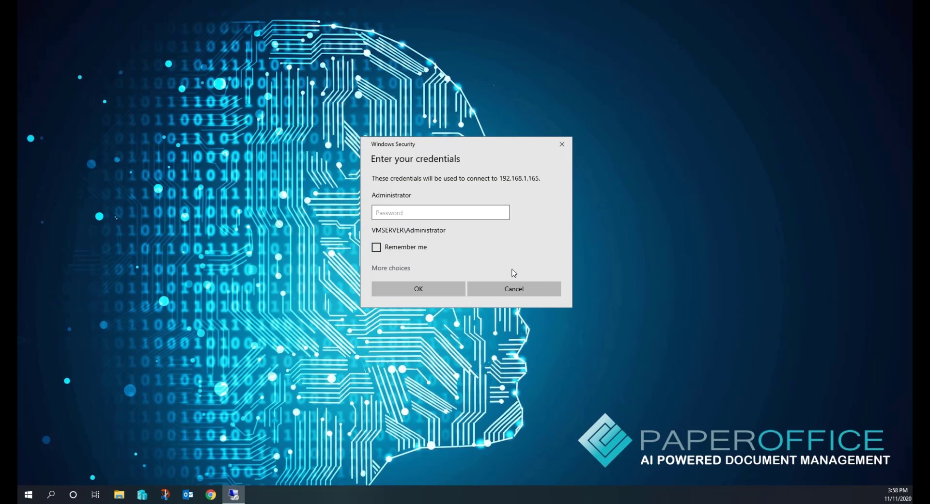
pyautogui.write('•••••••••••••')
pyautogui.click(455, 289)
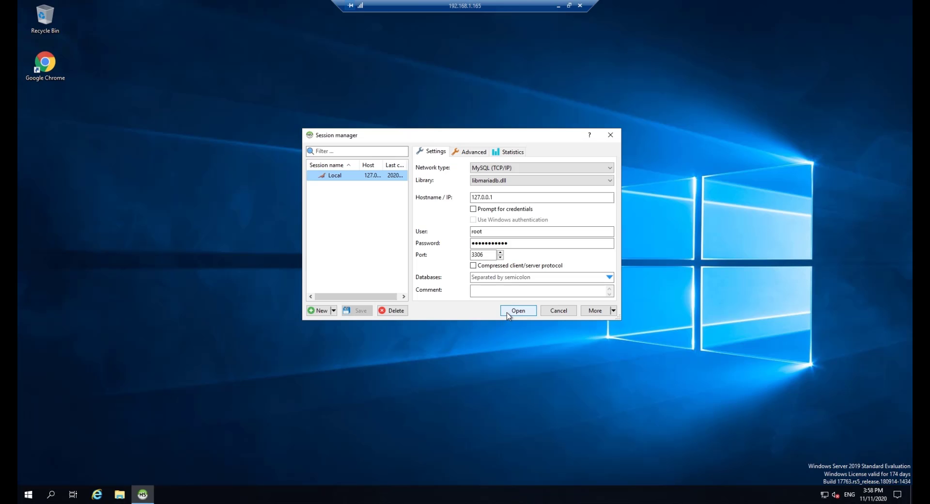
# Open the Local MySQL session at 127.0.0.1 to check the server's databases, and close HeidiSQL.
pyautogui.click(506, 313)
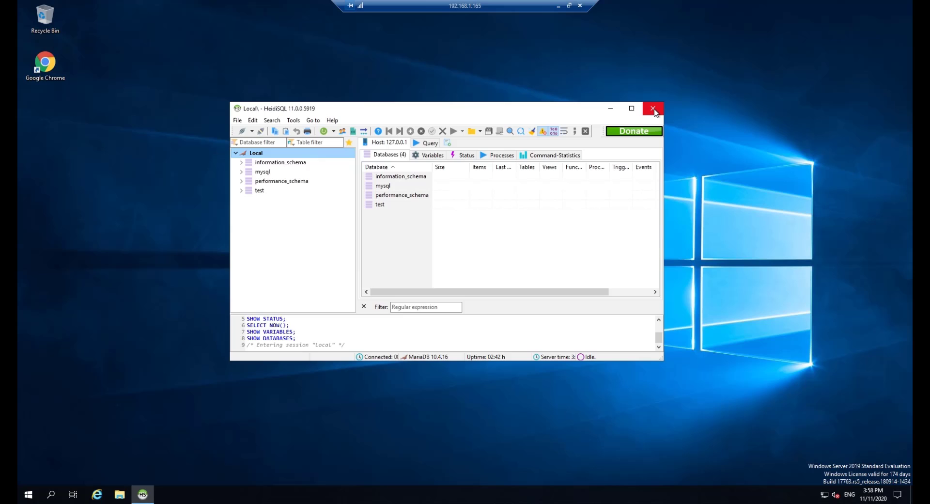
pyautogui.click(654, 110)
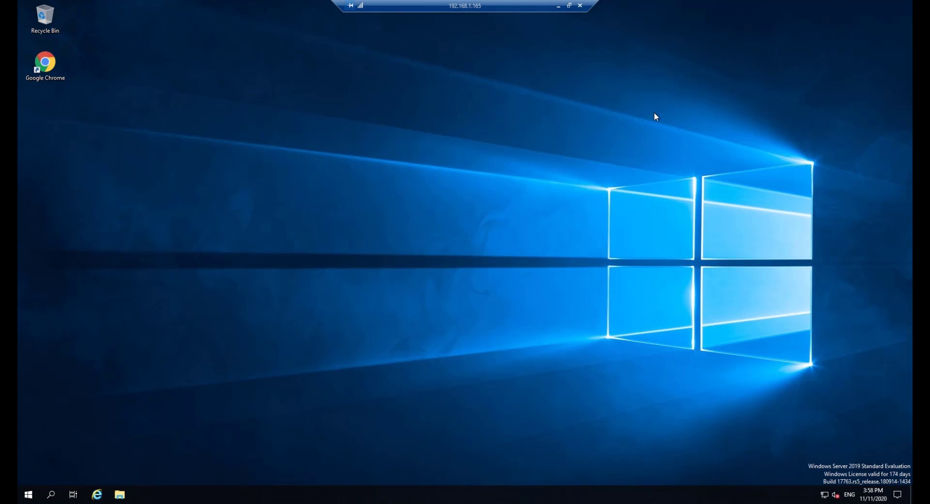
# Open en.paperoffice.com in Google Chrome and download the 14-day PaperOffice trial version.
pyautogui.doubleClick(49, 65)
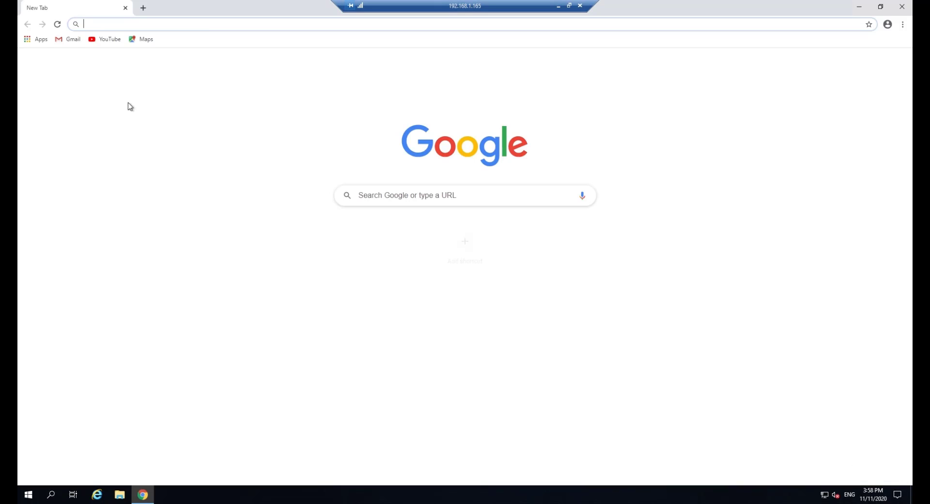
pyautogui.write('en.paperoffice.com/?ref=')
pyautogui.press('Return')
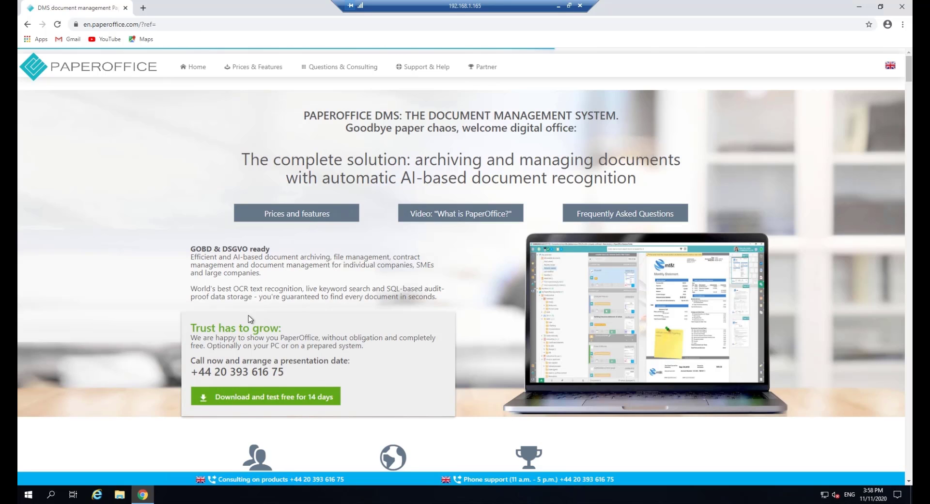
pyautogui.click(265, 398)
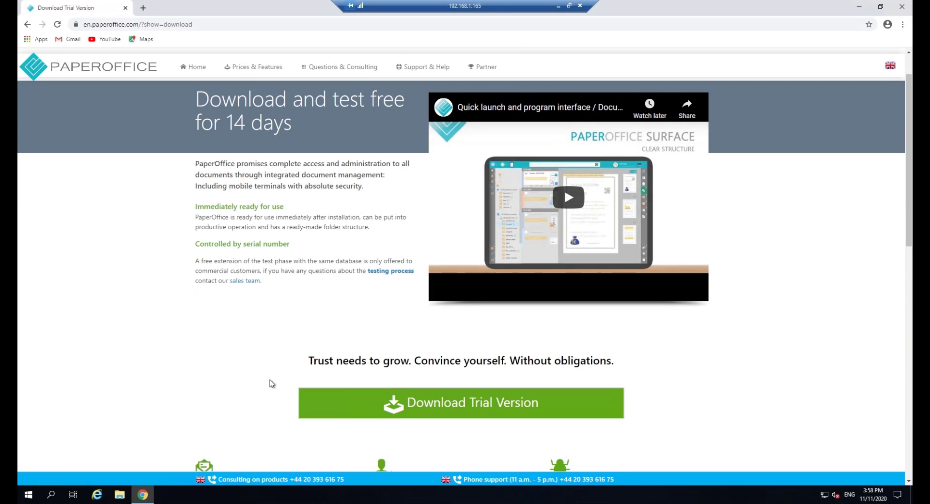
pyautogui.click(328, 409)
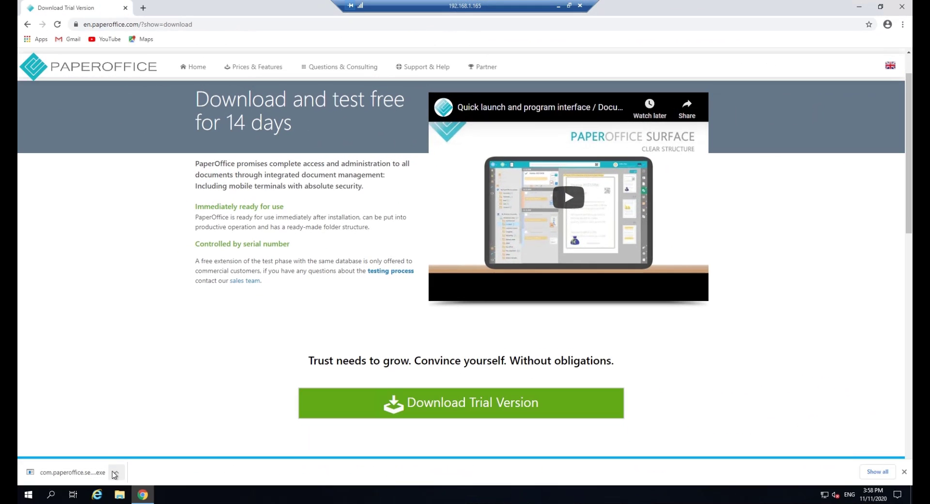
# Show the downloaded installer in its folder, close Chrome, run com.paperoffice.setup.en.windows.full.exe, and close the folder.
pyautogui.click(116, 472)
pyautogui.click(140, 440)
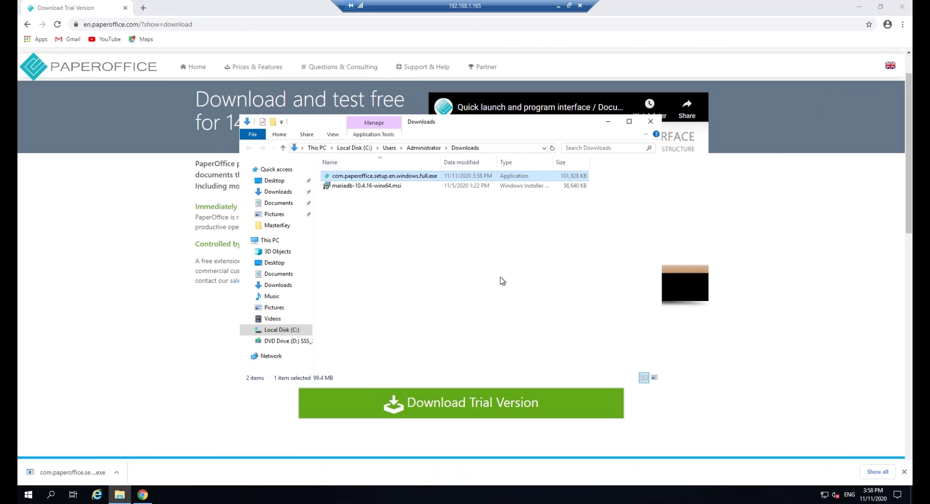
pyautogui.click(902, 7)
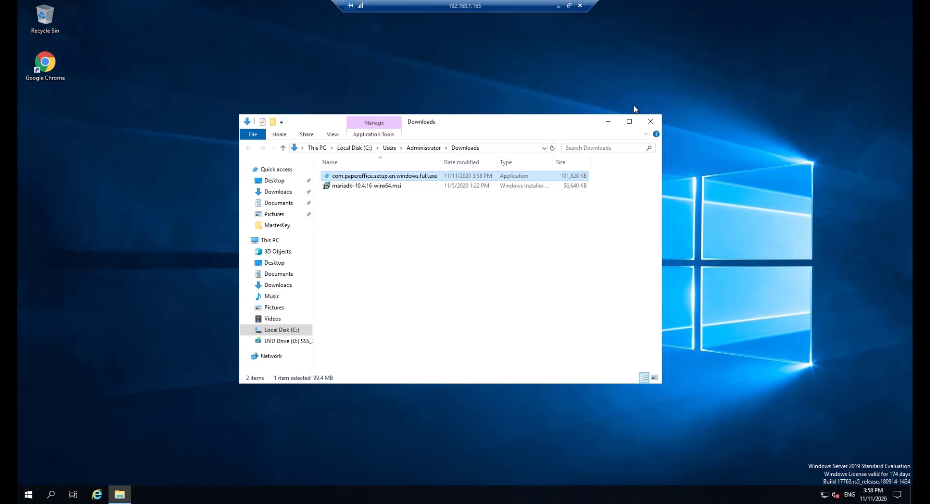
pyautogui.doubleClick(387, 176)
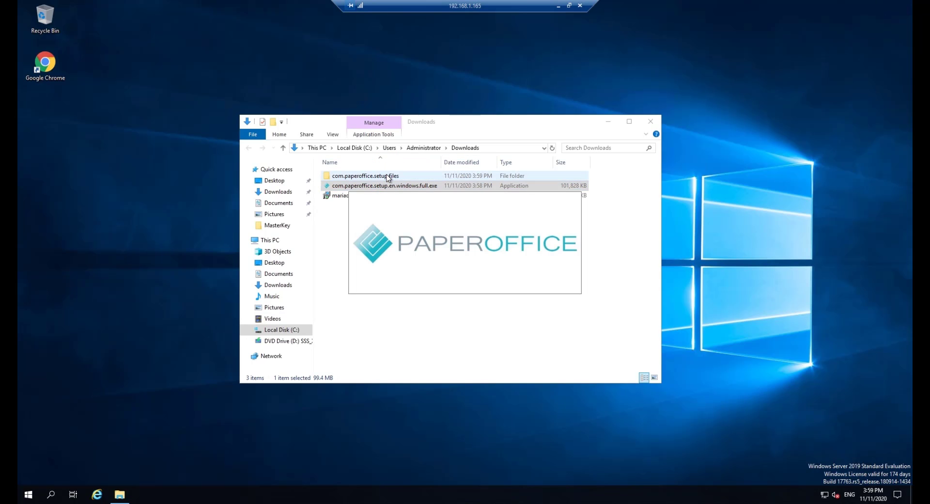
pyautogui.click(650, 122)
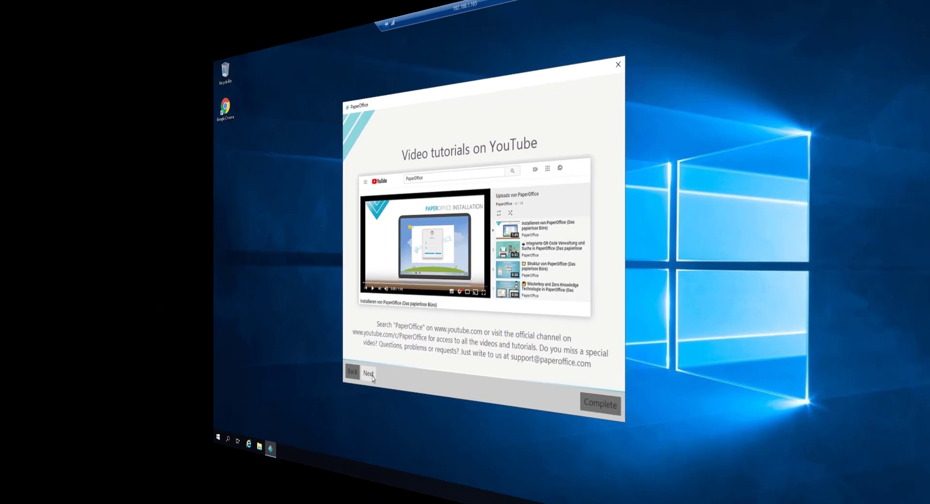
# Continue through the PaperOffice setup, allow the com.paperoffice.officeaddin installation, and complete the installer.
pyautogui.click(326, 386)
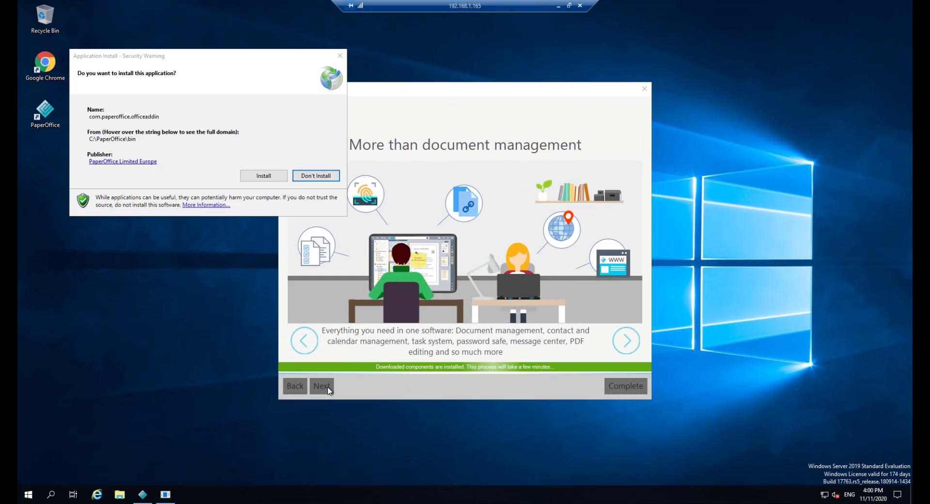
pyautogui.click(277, 176)
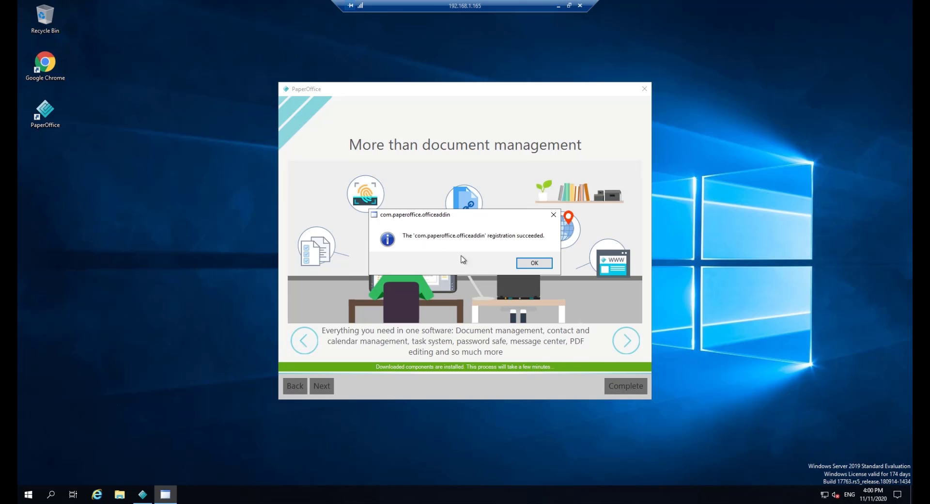
pyautogui.click(524, 266)
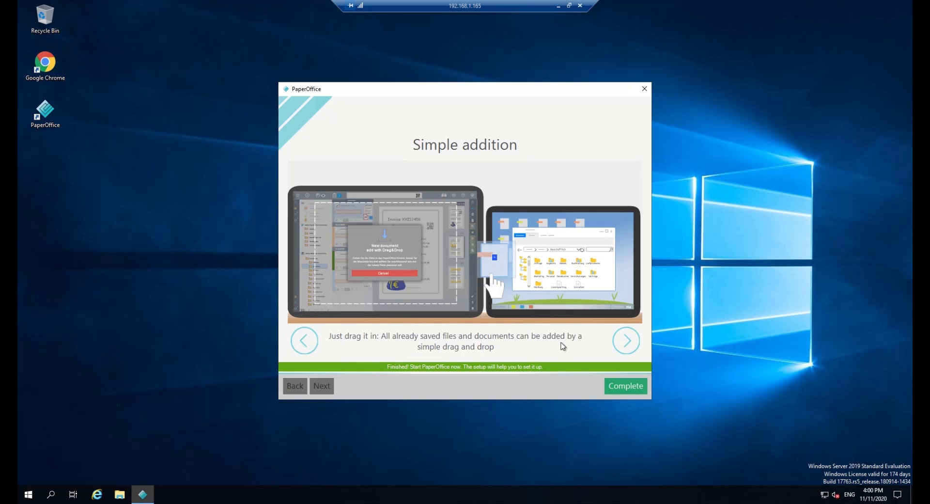
pyautogui.click(618, 390)
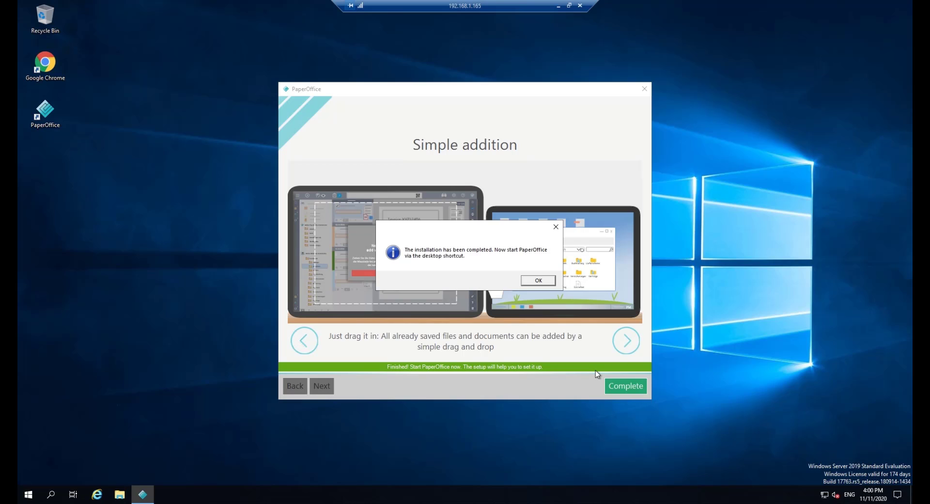
pyautogui.click(548, 281)
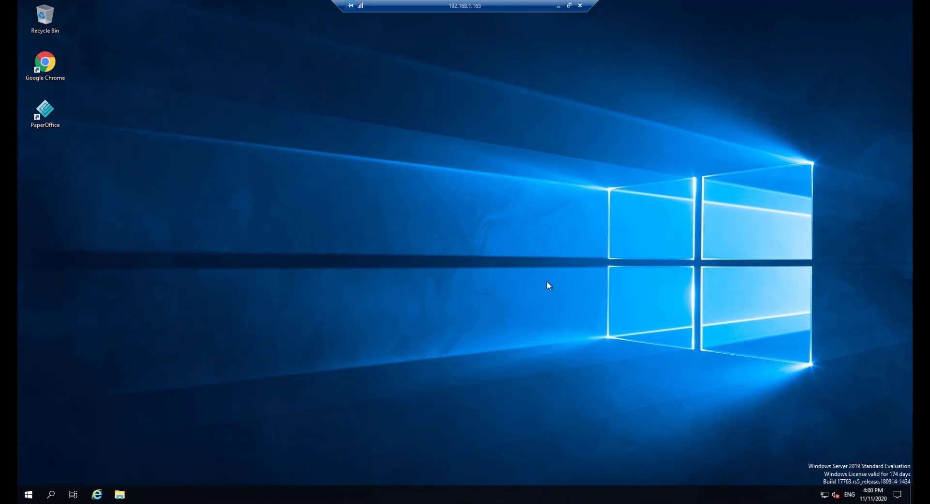
# Launch PaperOffice maximized and create a new user account with first name, last name, e-mail address and password.
pyautogui.doubleClick(48, 116)
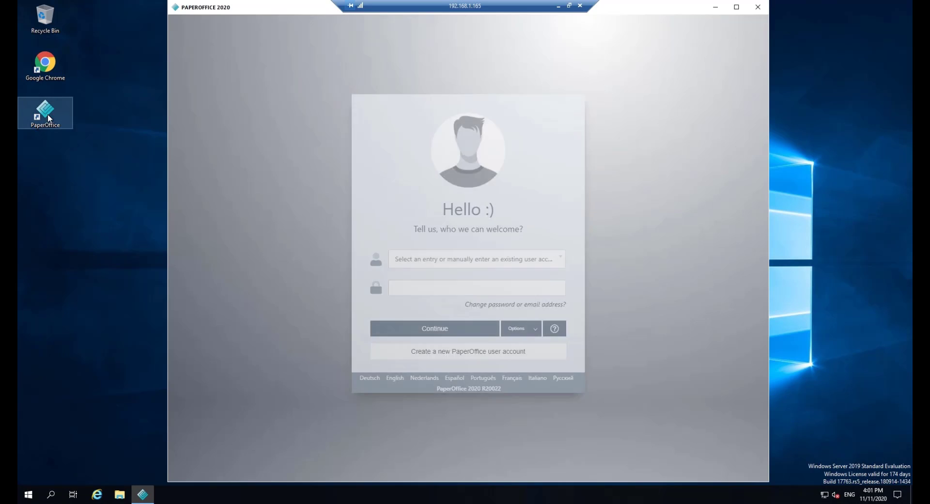
pyautogui.click(736, 8)
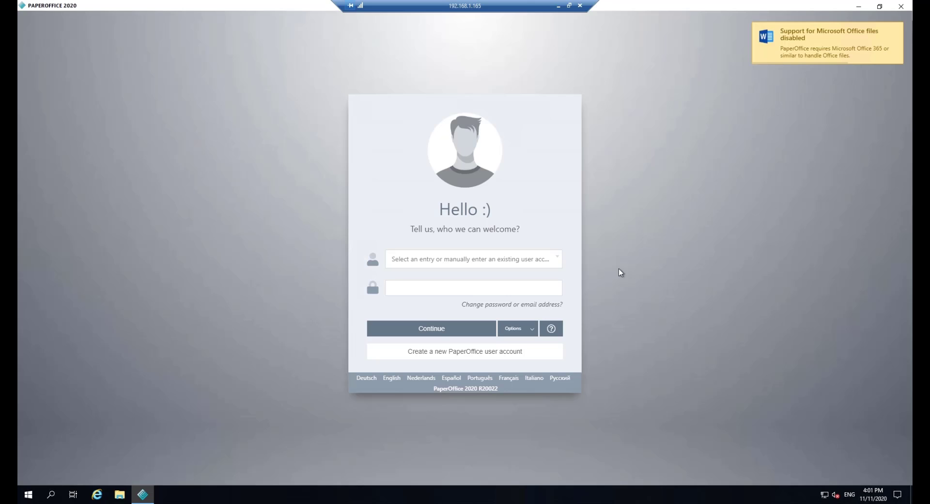
pyautogui.click(521, 351)
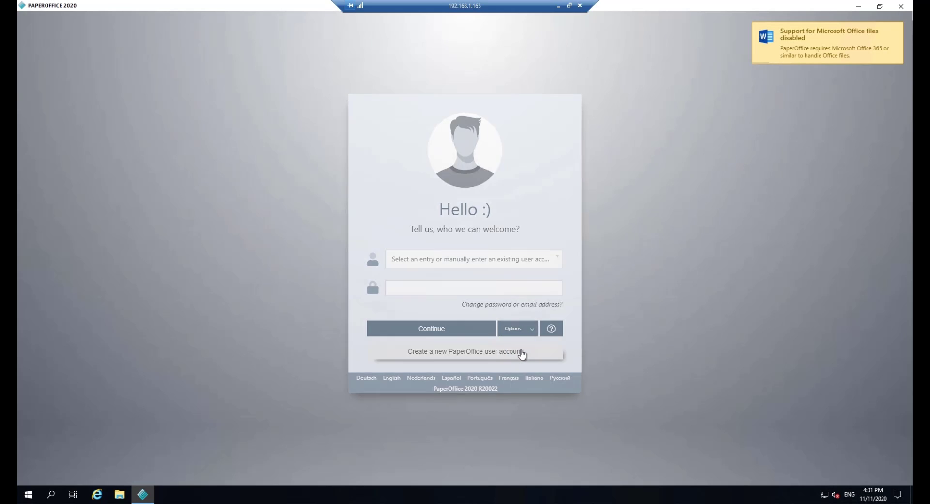
pyautogui.click(509, 197)
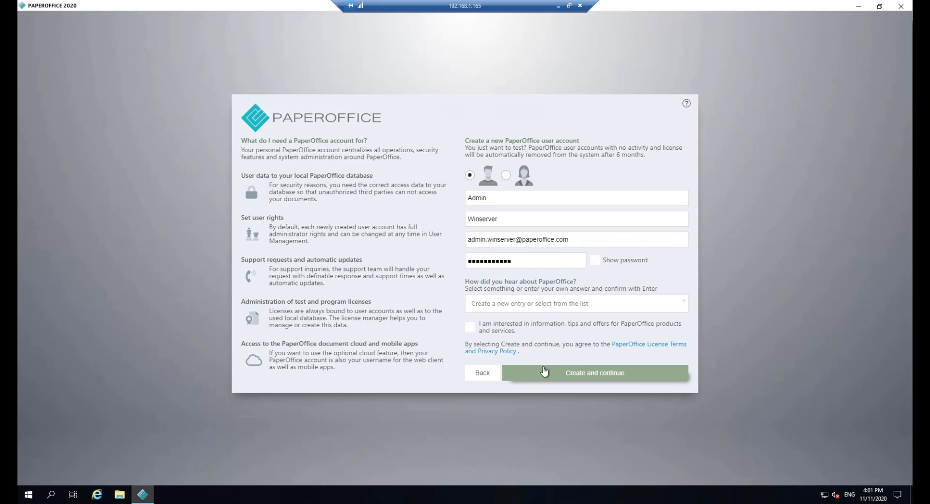
pyautogui.click(541, 373)
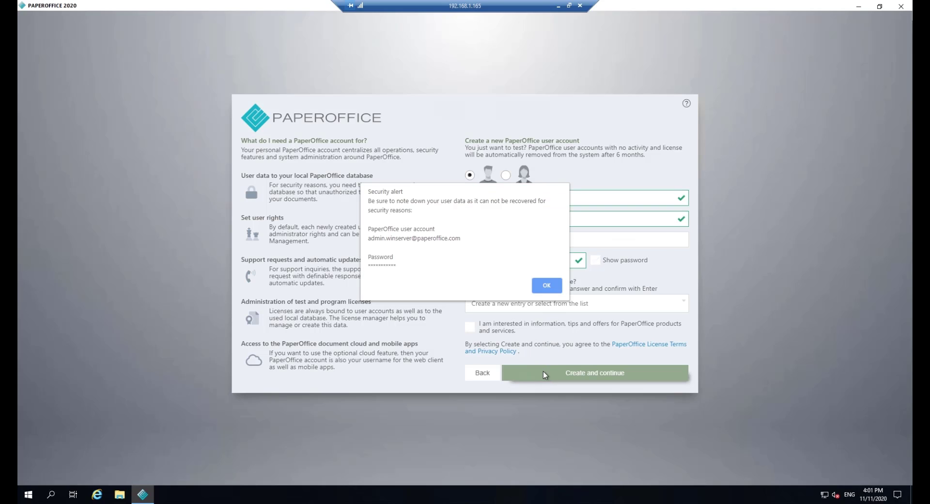
pyautogui.click(552, 289)
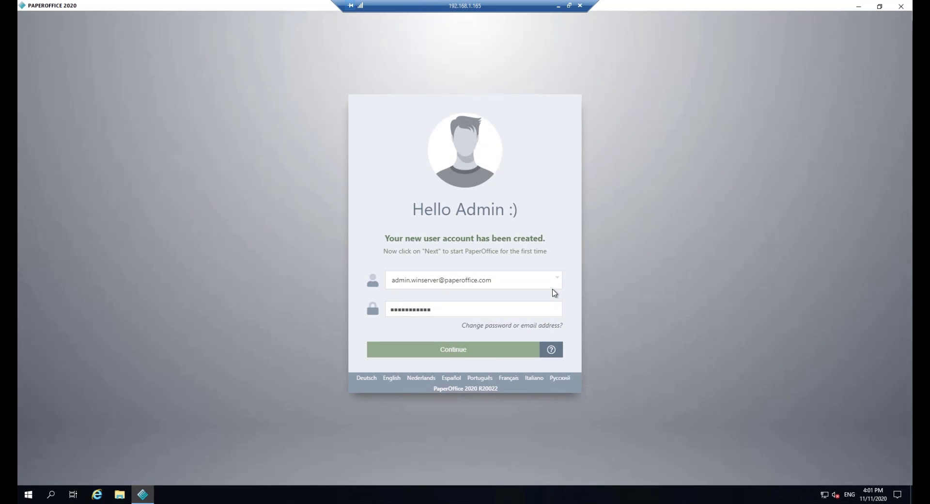
# Sign in with the newly created account and accept the suggested device name and icon.
pyautogui.click(517, 349)
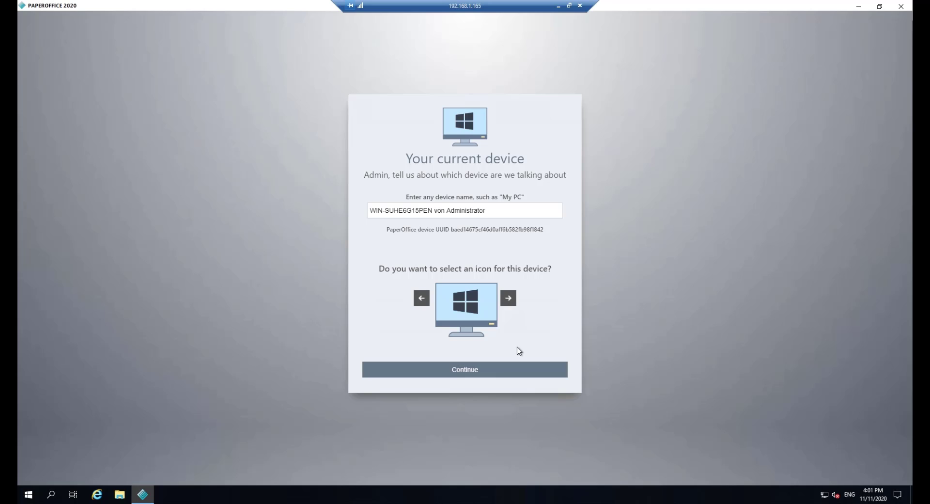
pyautogui.click(520, 372)
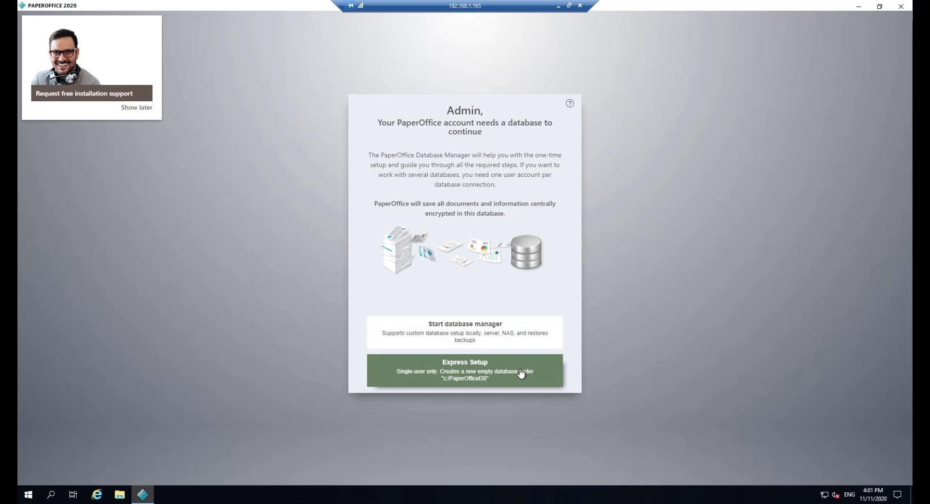
# Start the database manager, postpone the installation support offer, and choose to create a new PaperOffice database on another database server.
pyautogui.click(534, 328)
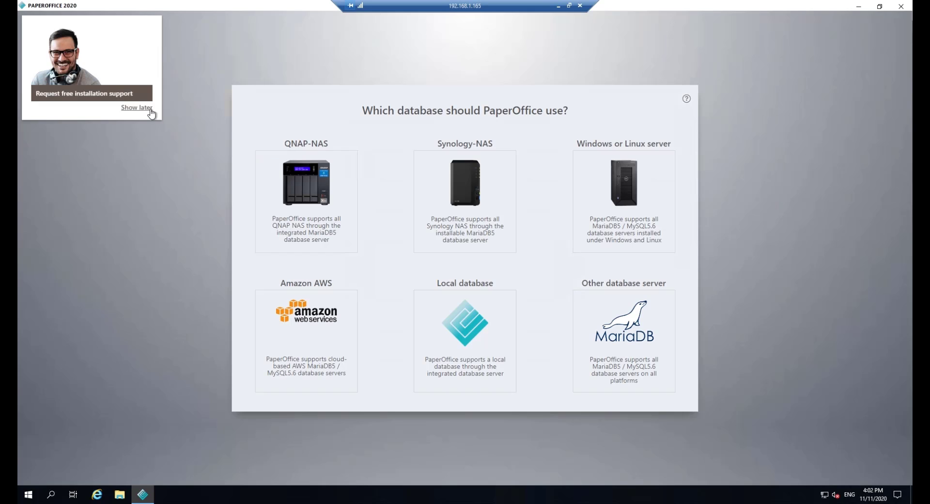
pyautogui.click(150, 109)
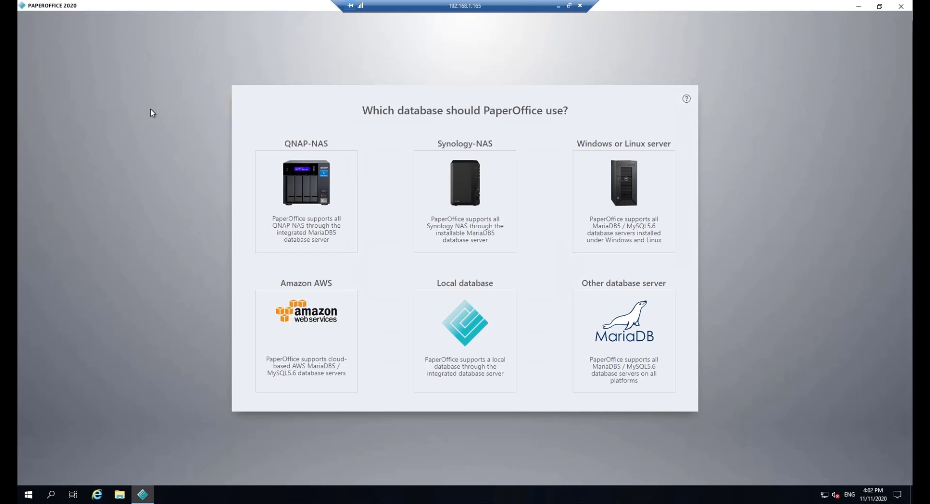
pyautogui.click(589, 305)
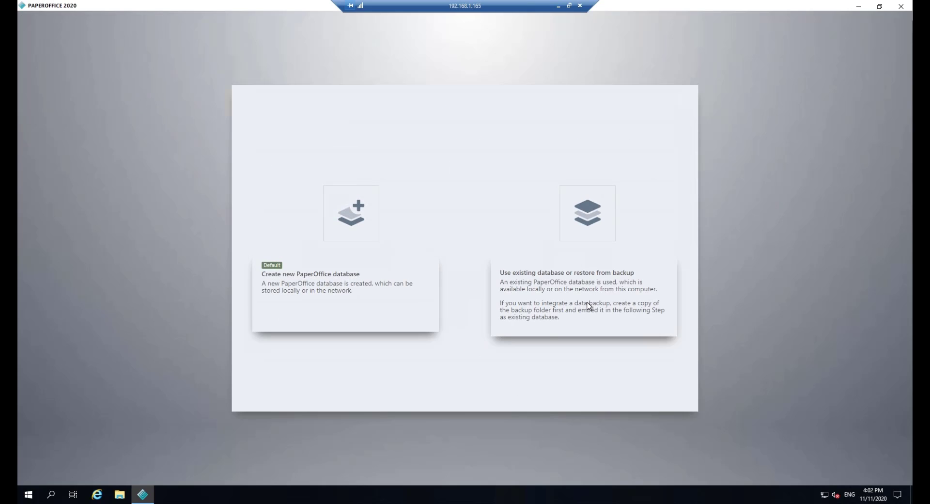
pyautogui.click(369, 221)
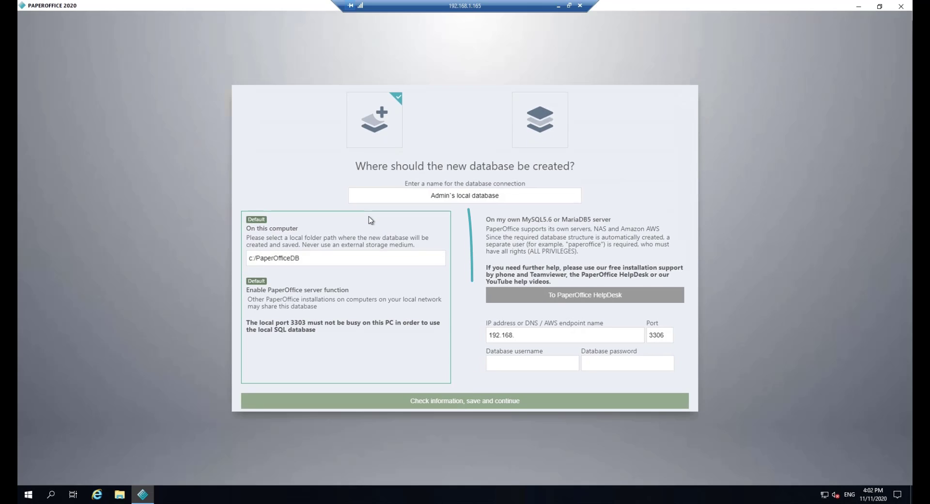
# Set the own database server's address to localhost, enter the database username and password, and save the connection.
pyautogui.click(544, 335)
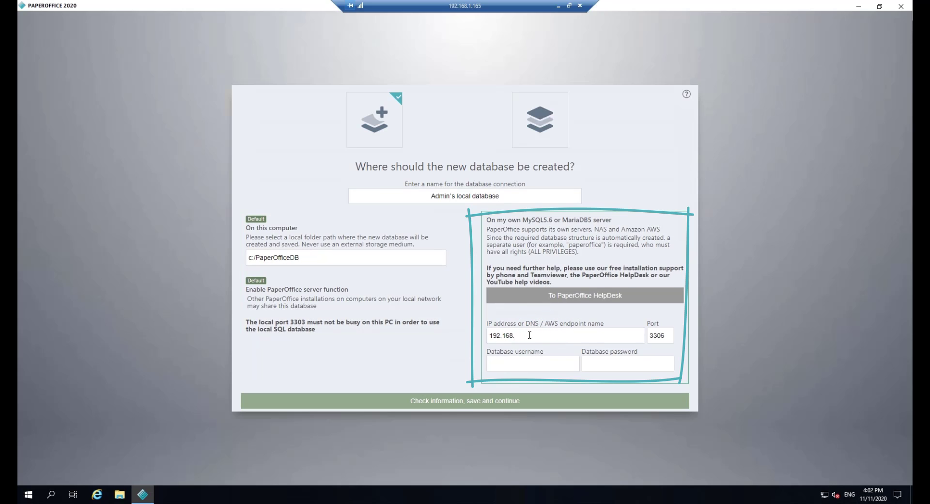
pyautogui.press('BackSpace')
pyautogui.press('BackSpace')
pyautogui.press('BackSpace')
pyautogui.press('BackSpace')
pyautogui.press('BackSpace')
pyautogui.press('BackSpace')
pyautogui.press('BackSpace')
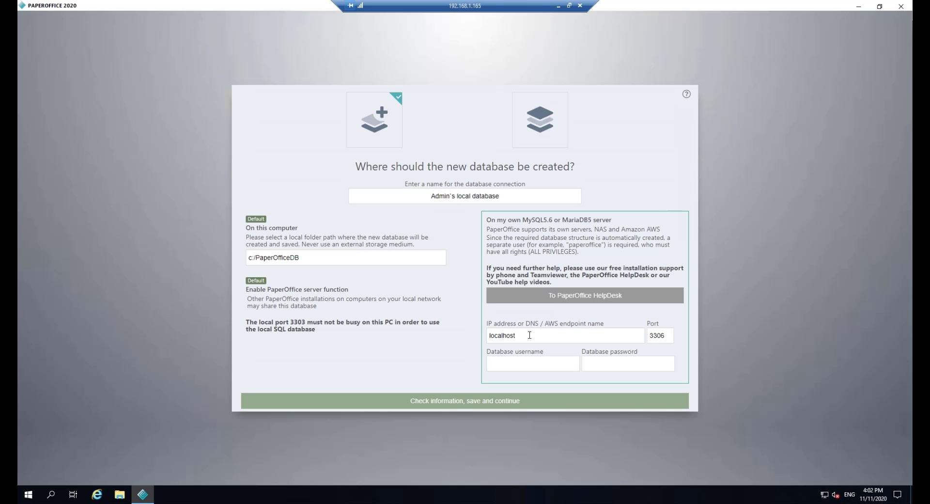
pyautogui.click(533, 357)
pyautogui.press('Tab')
pyautogui.click(550, 401)
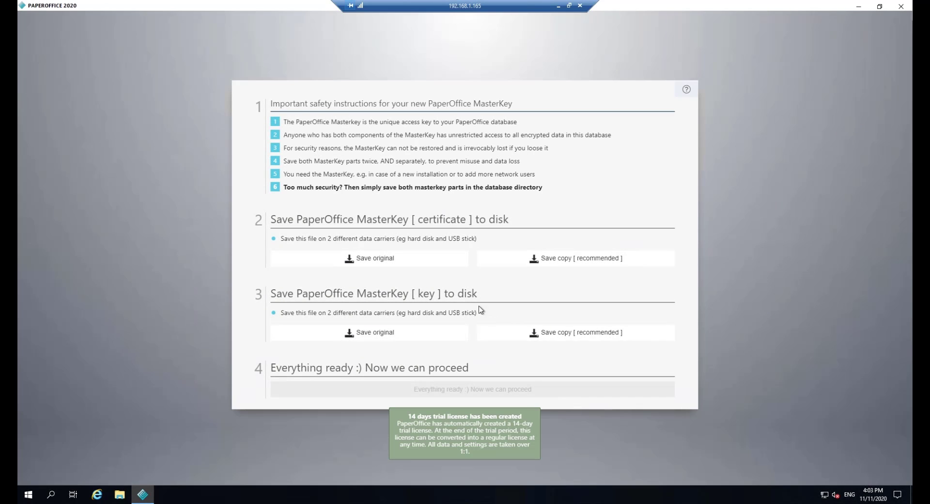
# Save the original MasterKey certificate in the C: drive's MasterKey folder, save the original key file, and proceed.
pyautogui.click(426, 262)
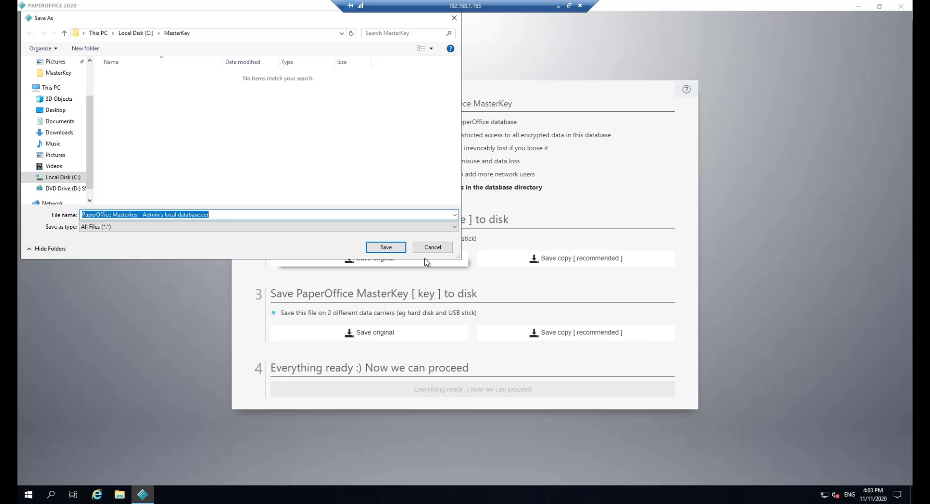
pyautogui.click(377, 247)
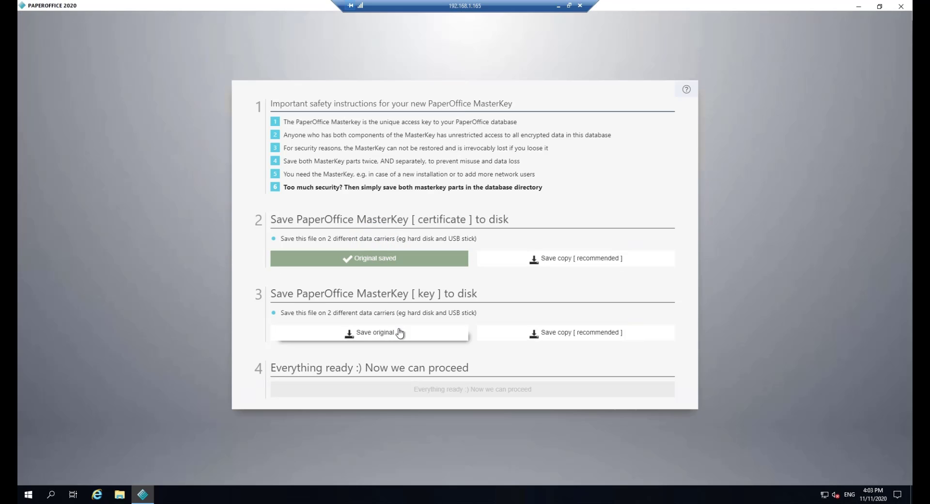
pyautogui.click(399, 332)
pyautogui.press('Return')
pyautogui.click(383, 392)
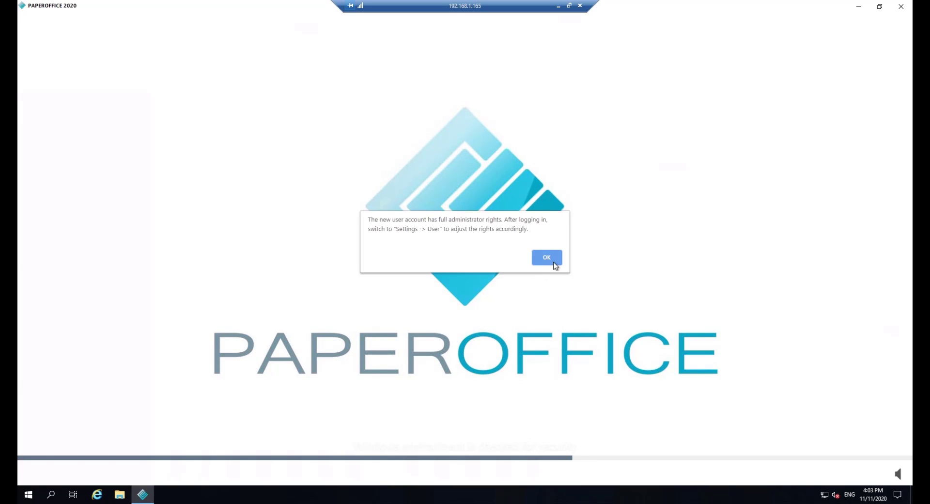
# Acknowledge the administrator rights notice, restore the full-screen remote session to a window, and move it aside on the local desktop.
pyautogui.click(552, 262)
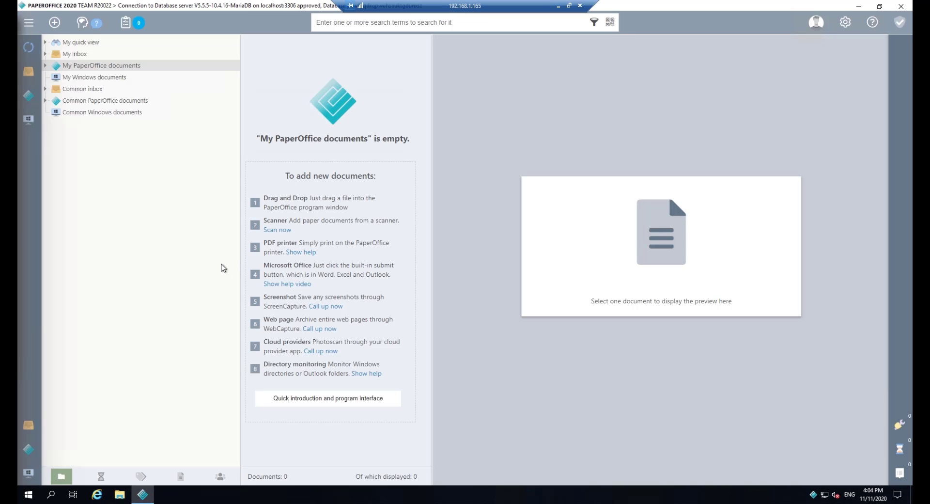
pyautogui.click(569, 6)
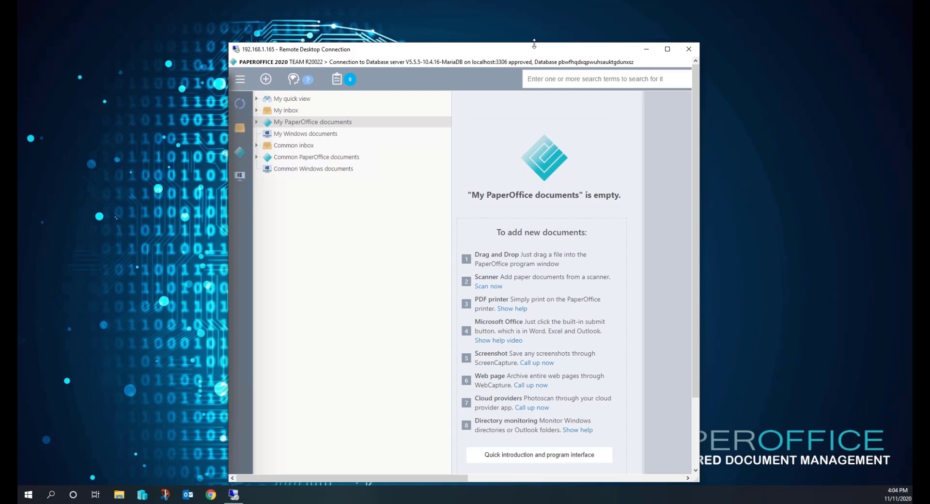
pyautogui.moveTo(515, 50); pyautogui.dragTo(345, 42)
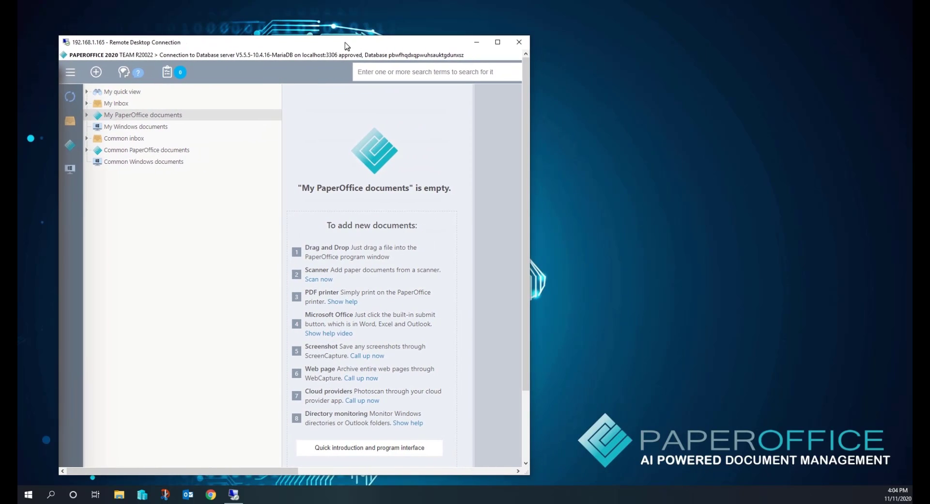
# Open a second remote desktop session to 192.168.1.165 as User1, entering the account password, and show it full screen.
pyautogui.click(582, 249)
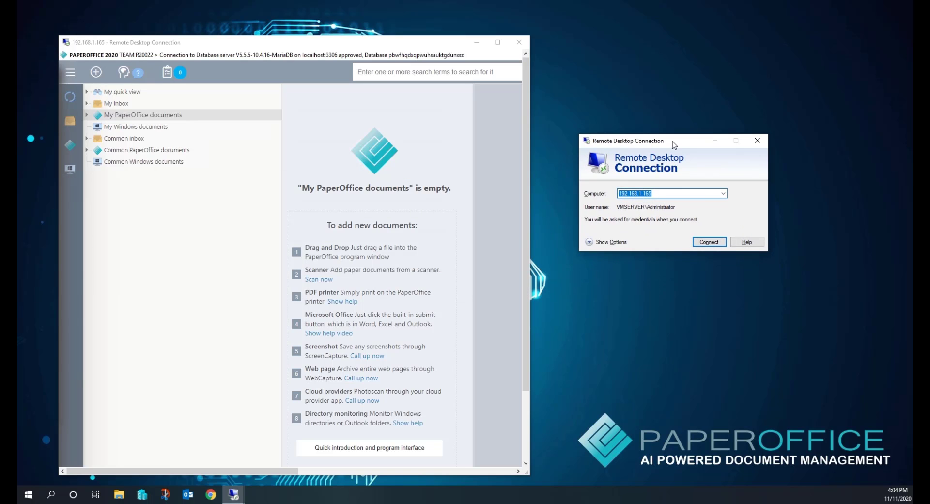
pyautogui.click(606, 242)
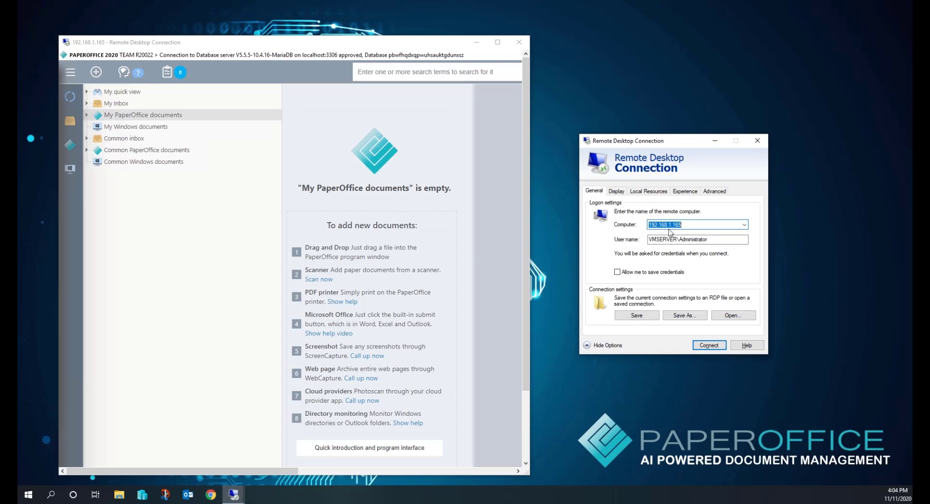
pyautogui.press('Tab')
pyautogui.write('User1')
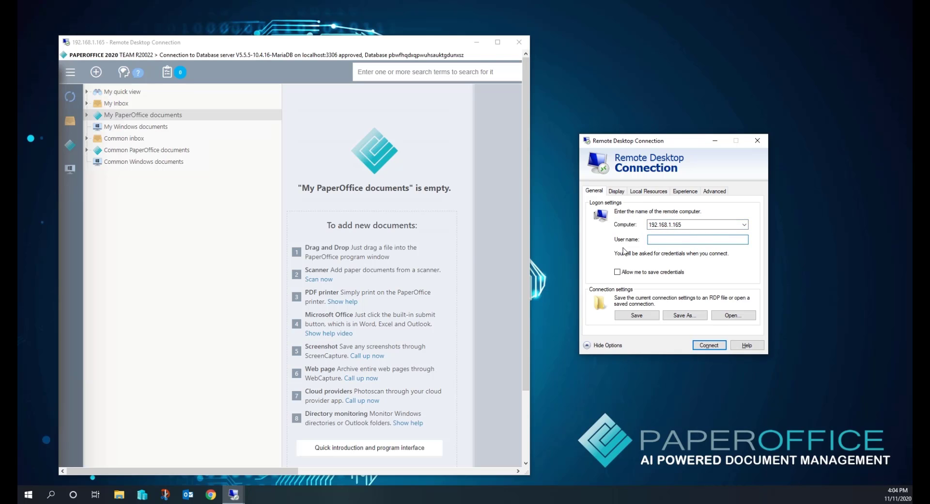
pyautogui.click(709, 345)
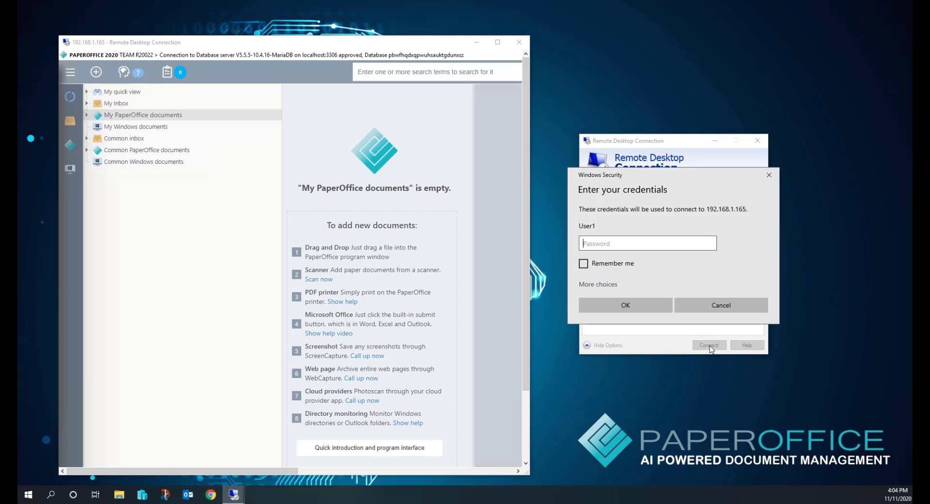
pyautogui.hotkey('ctrl', 'v')
pyautogui.click(643, 302)
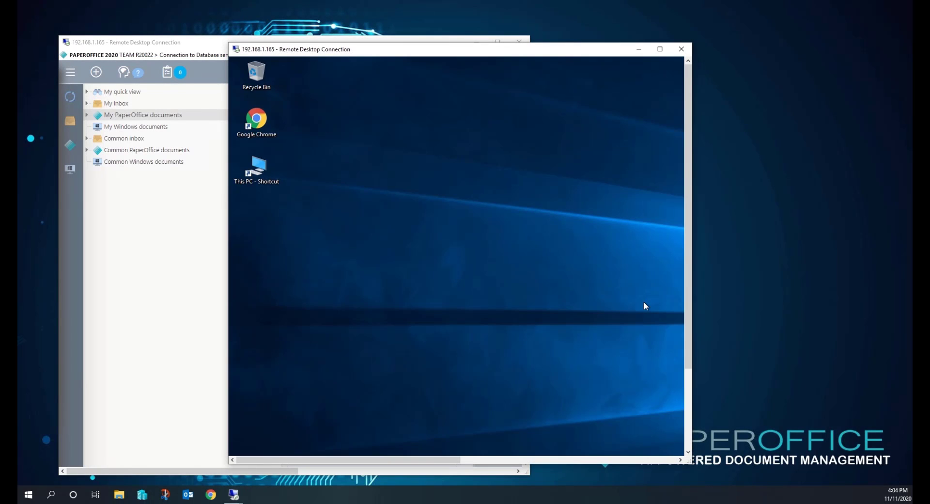
pyautogui.click(660, 49)
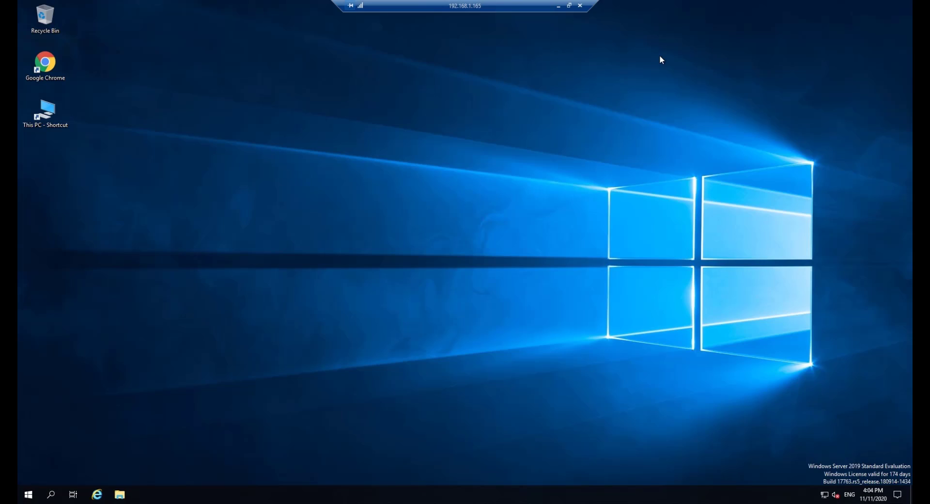
# Create a desktop shortcut to com.paperoffice.launcher from the C: drive's PaperOffice folder and close the folder window.
pyautogui.doubleClick(46, 111)
pyautogui.doubleClick(369, 235)
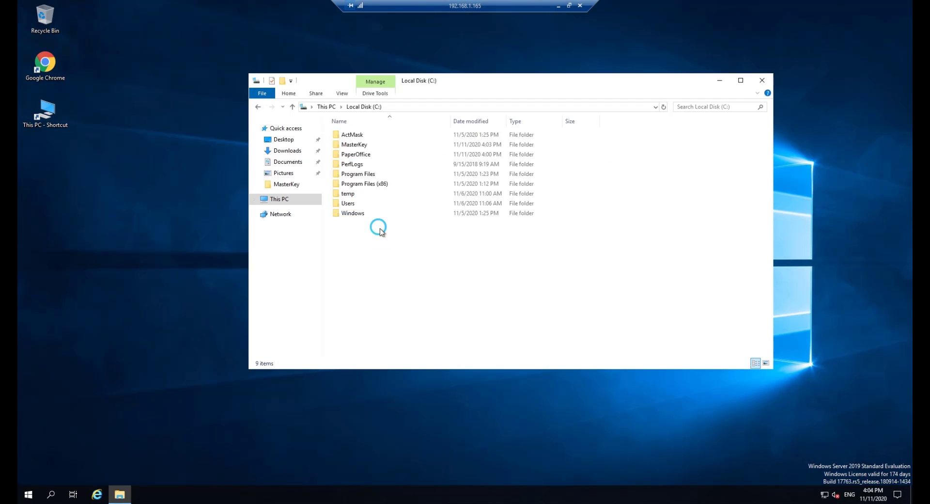
pyautogui.doubleClick(365, 156)
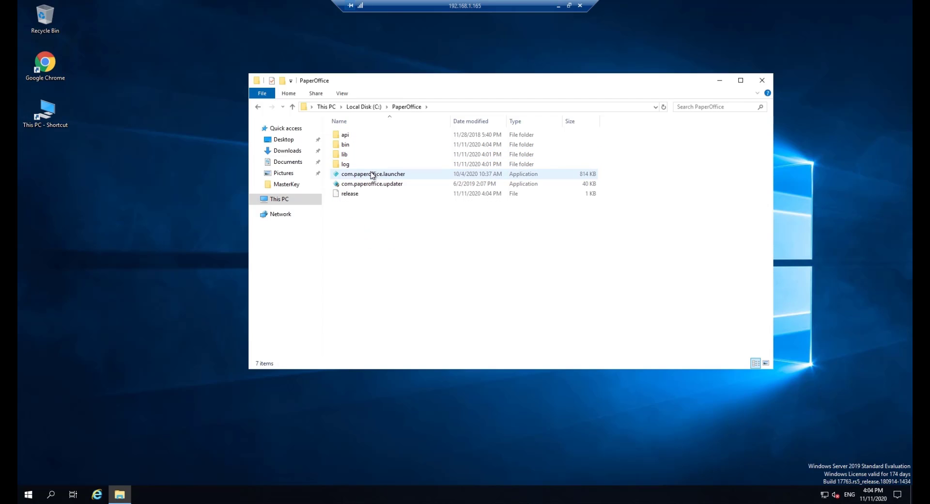
pyautogui.moveTo(372, 175); pyautogui.dragTo(57, 171)
pyautogui.click(101, 244)
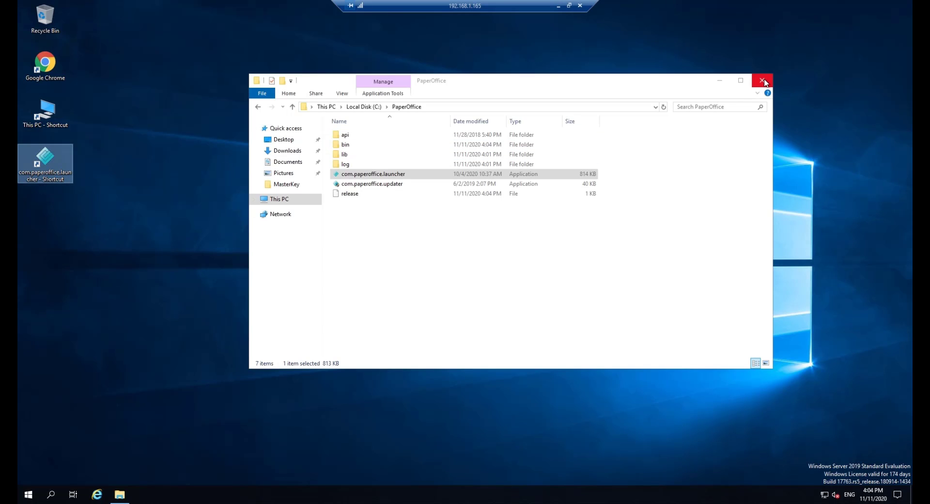
pyautogui.click(762, 80)
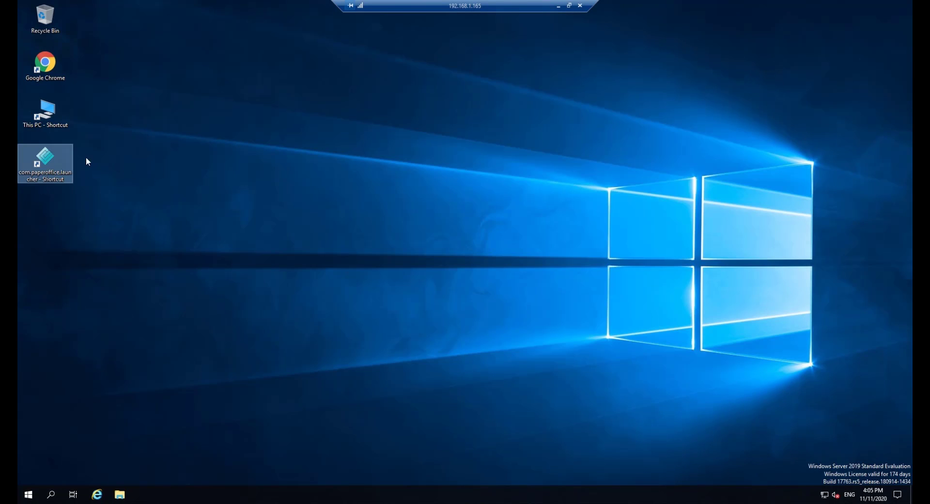
# Start PaperOffice from the new shortcut and create a user account with the second user's name, email address and password.
pyautogui.doubleClick(52, 154)
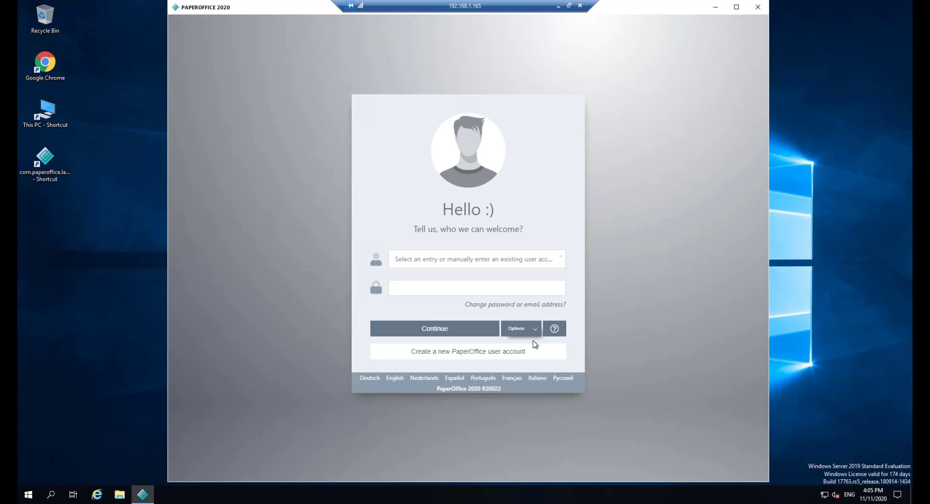
pyautogui.click(541, 355)
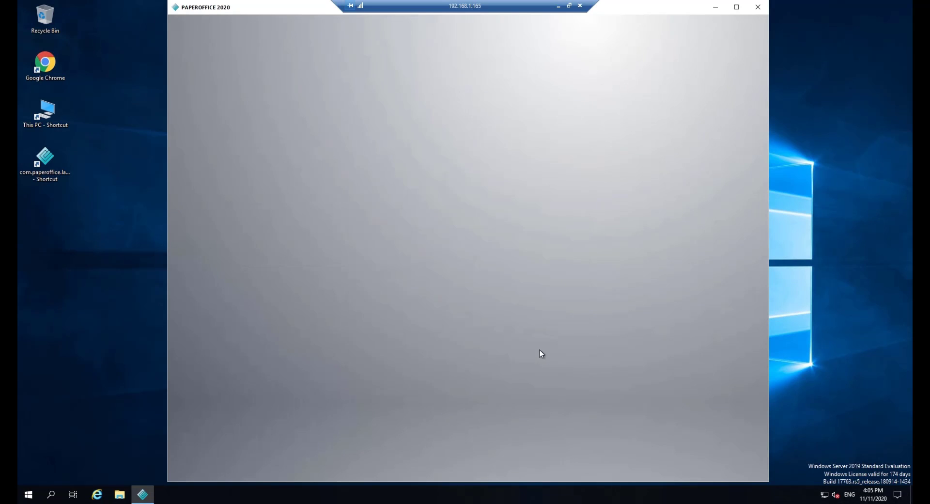
pyautogui.click(598, 260)
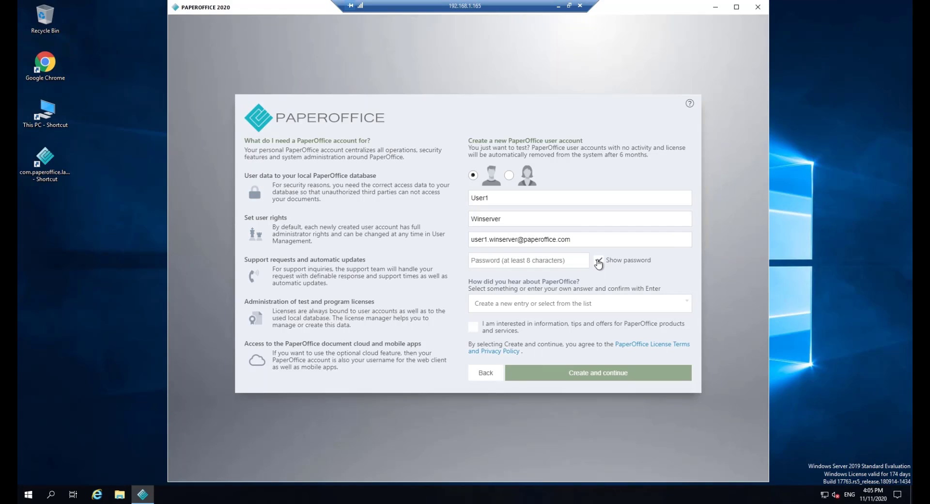
pyautogui.click(547, 261)
pyautogui.write('***')
pyautogui.press('Return')
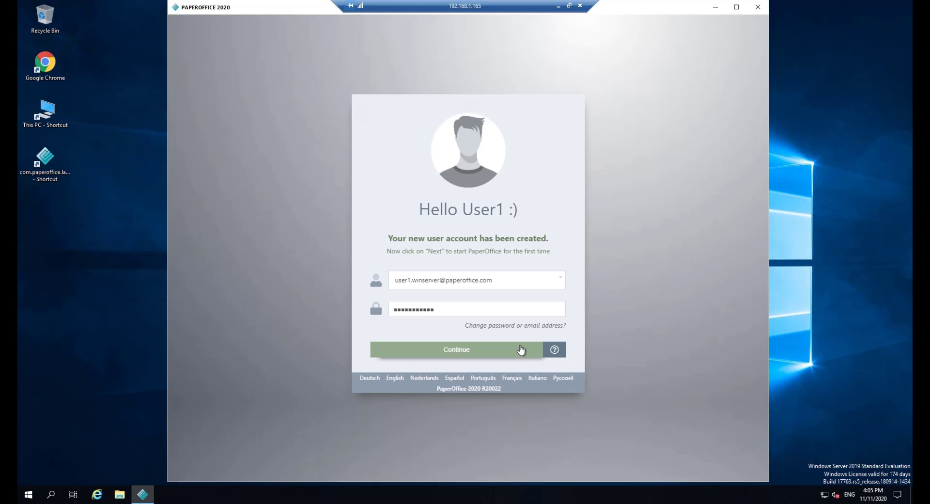
# Sign in with the second user's account and accept its suggested device name and icon.
pyautogui.click(520, 350)
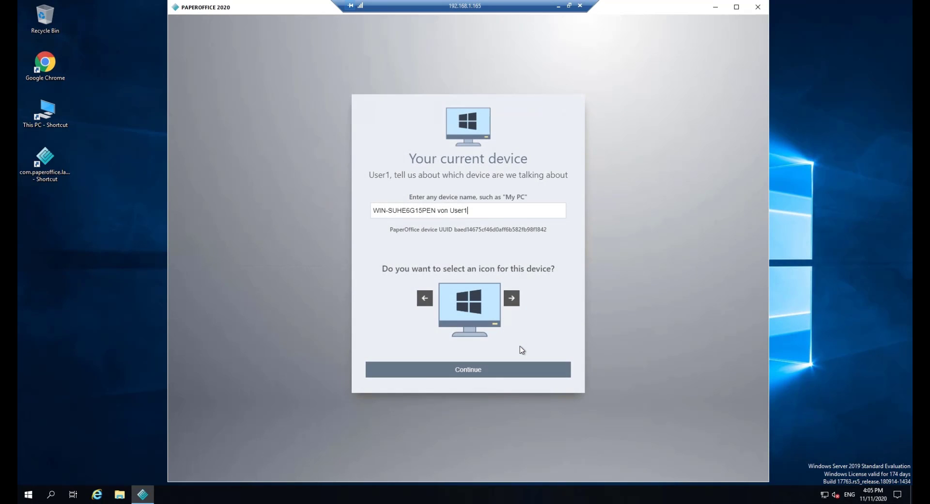
pyautogui.click(528, 373)
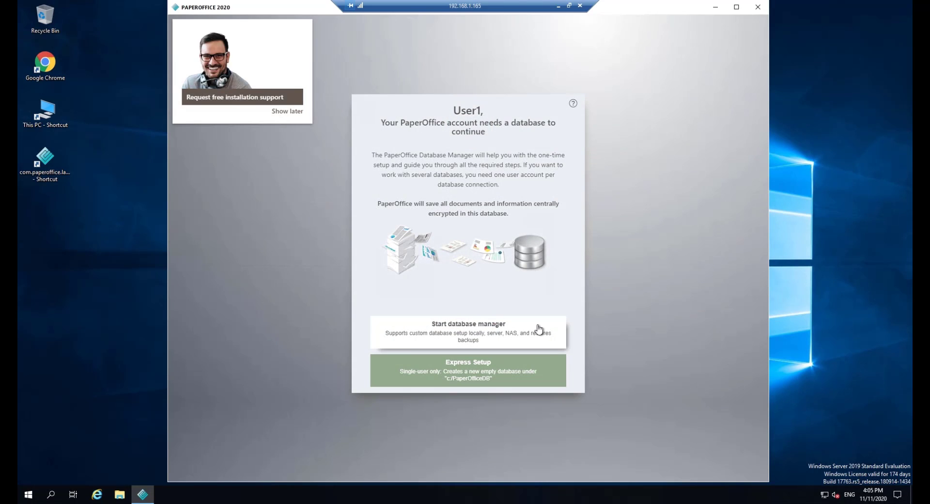
# Start the database manager, postpone the installation support offer, and choose the other database server option.
pyautogui.click(539, 329)
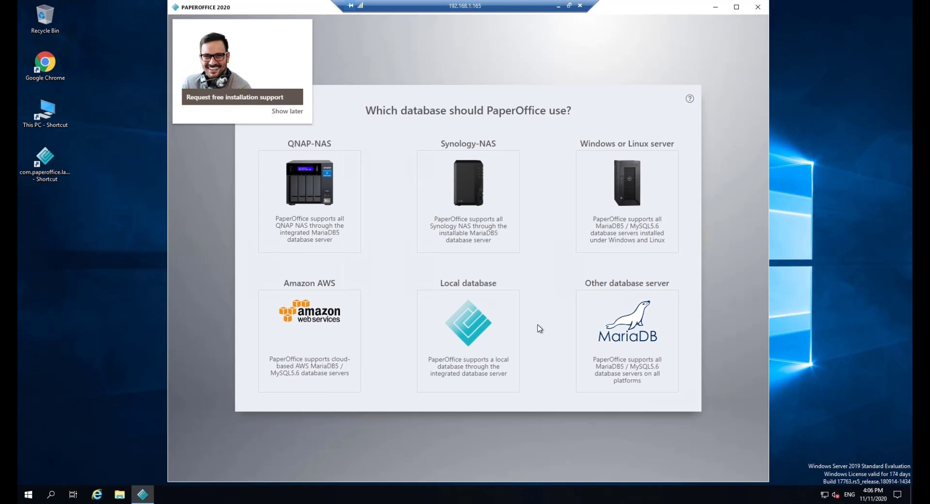
pyautogui.click(292, 112)
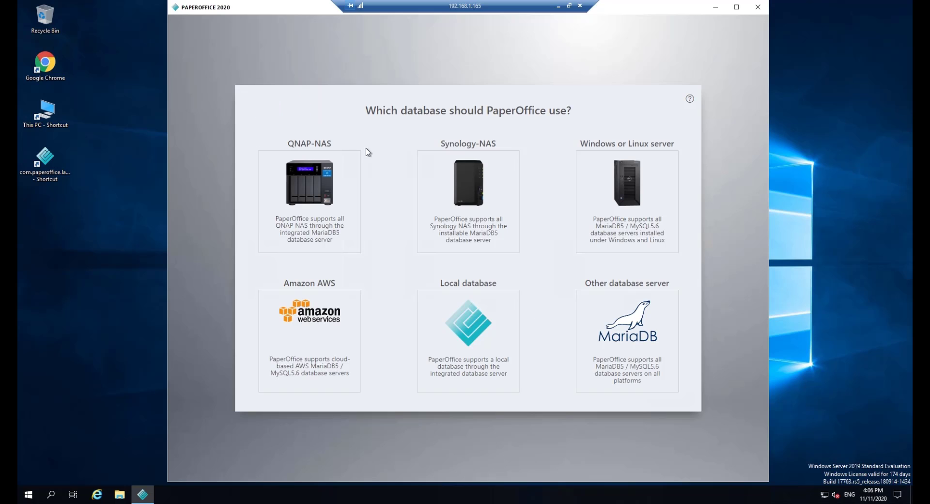
pyautogui.click(584, 308)
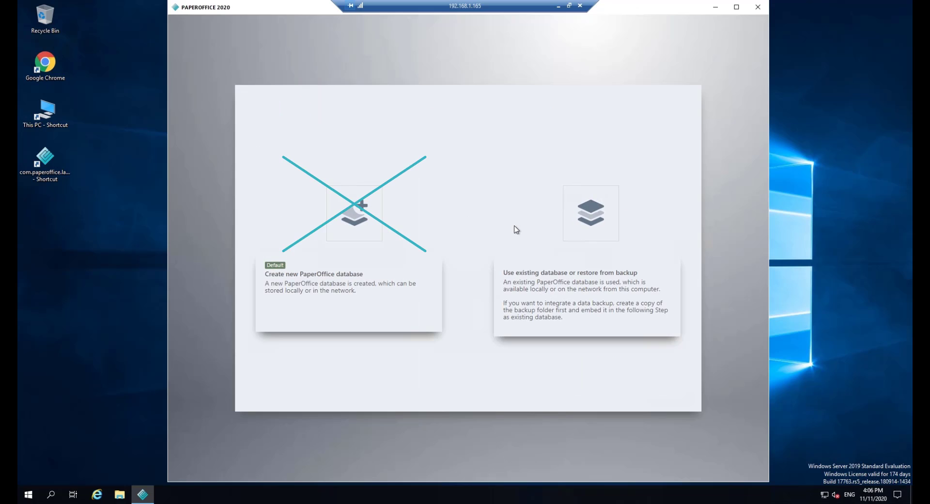
# Choose to use an existing database, set the own MariaDB5 server's address to localhost, and save the connection.
pyautogui.click(583, 219)
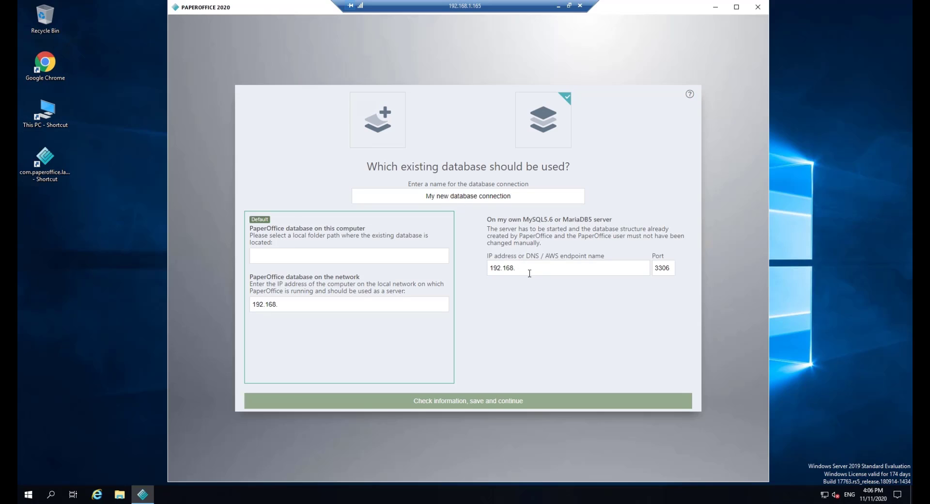
pyautogui.click(530, 269)
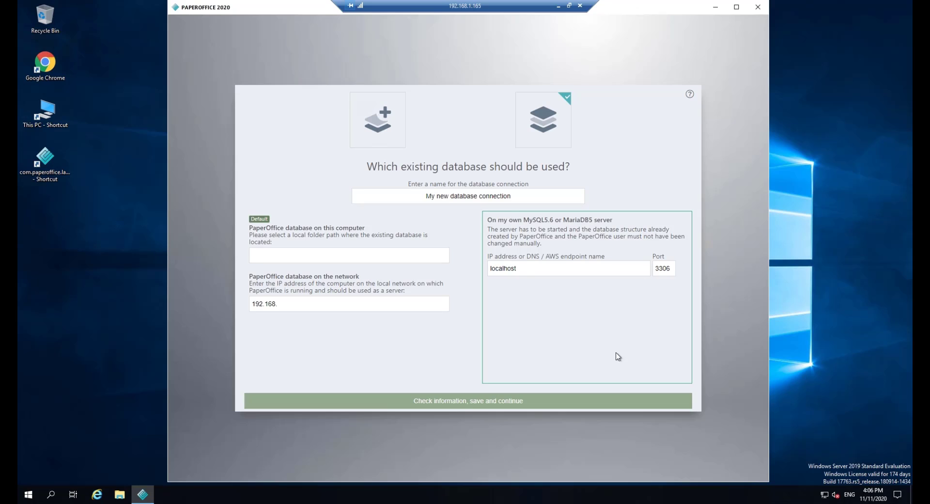
pyautogui.click(576, 400)
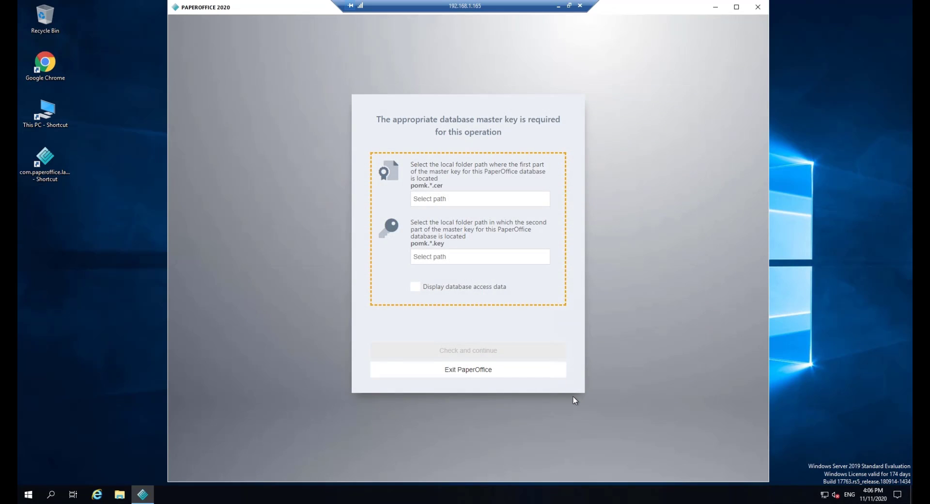
# Load the PaperOffice Masterkey certificate from the C: drive's MasterKey folder as the first part of the master key.
pyautogui.click(458, 199)
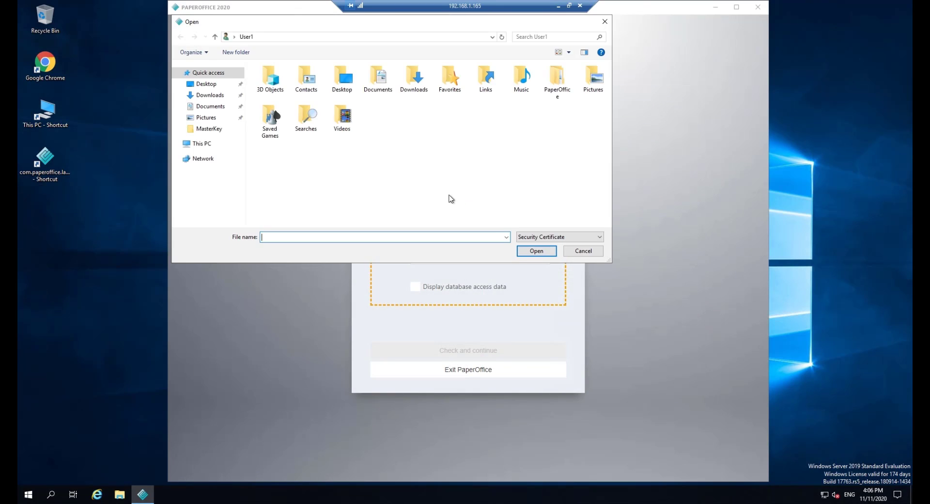
pyautogui.click(217, 146)
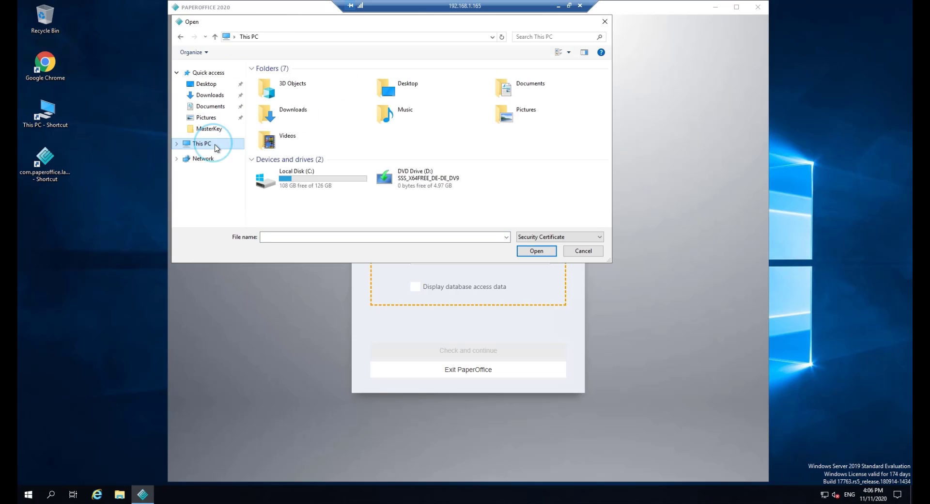
pyautogui.doubleClick(300, 175)
pyautogui.doubleClick(287, 89)
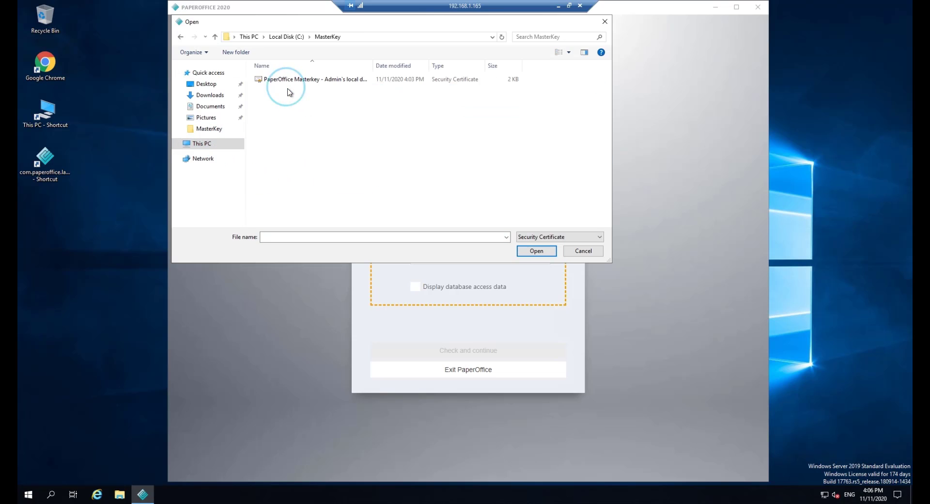
pyautogui.click(288, 80)
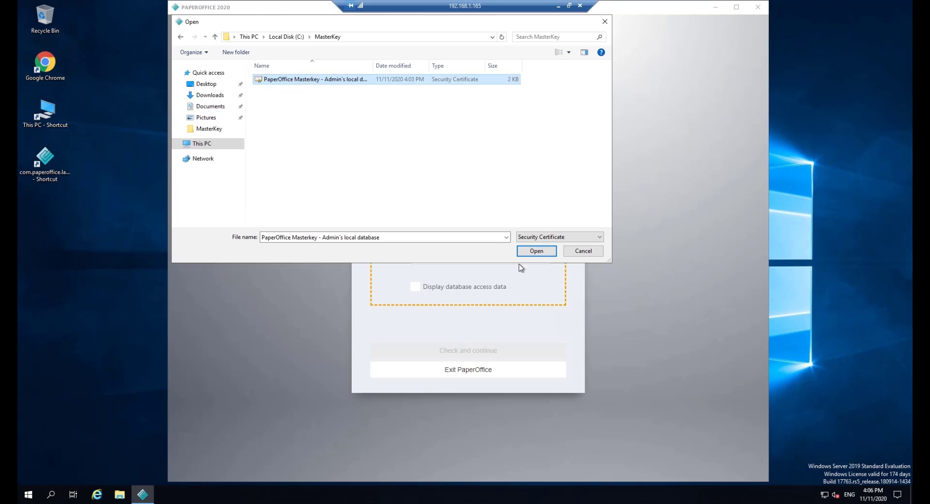
pyautogui.click(536, 250)
# Load the PaperOffice Masterkey key file as the second part of the master key and connect to the database.
pyautogui.click(480, 254)
pyautogui.click(309, 82)
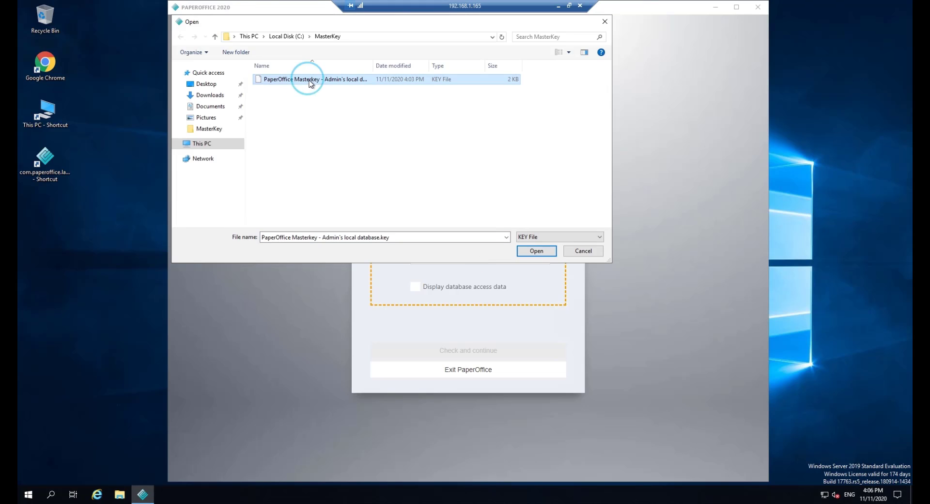
pyautogui.click(533, 249)
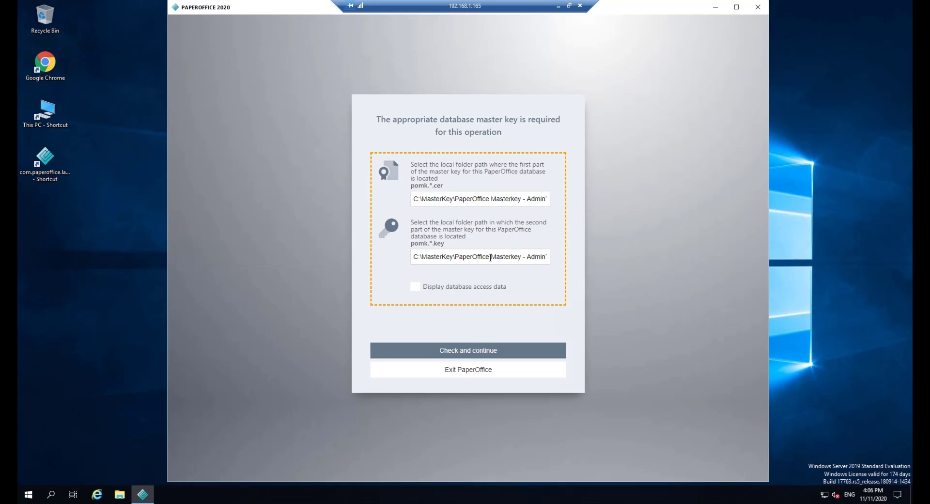
pyautogui.click(514, 352)
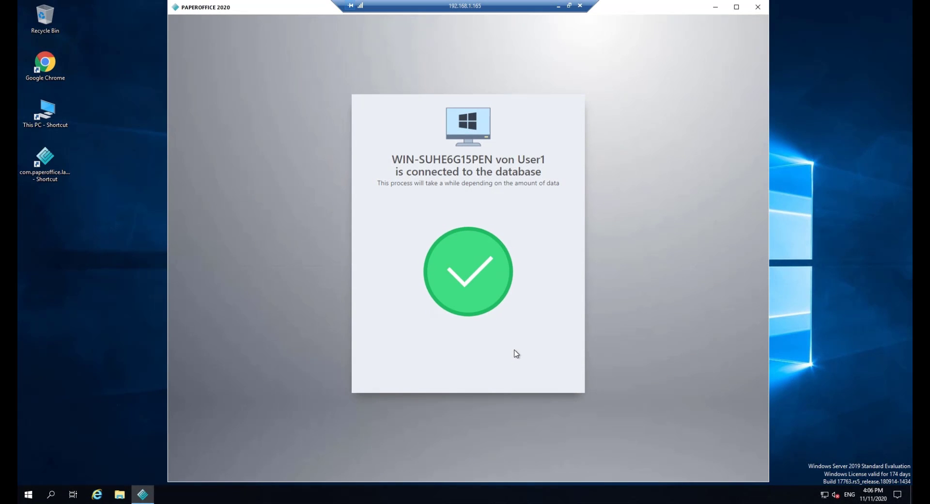
pyautogui.click(513, 353)
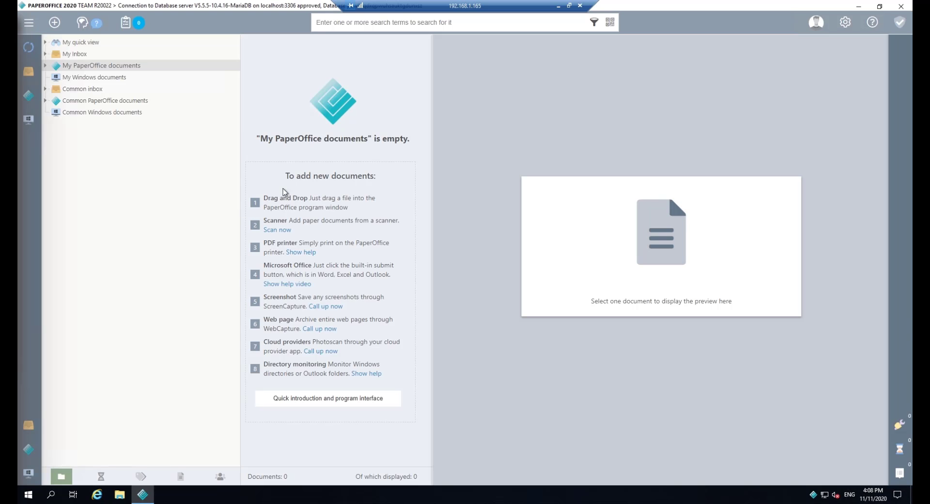
# Restore the second remote session to a window and arrange both sessions next to each other on the local desktop.
pyautogui.click(569, 6)
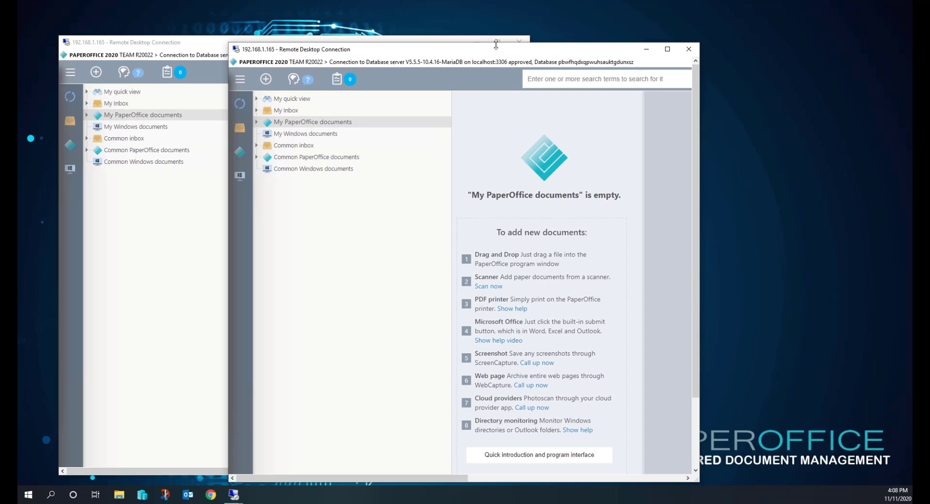
pyautogui.moveTo(492, 45); pyautogui.dragTo(664, 38)
pyautogui.moveTo(335, 47); pyautogui.dragTo(317, 38)
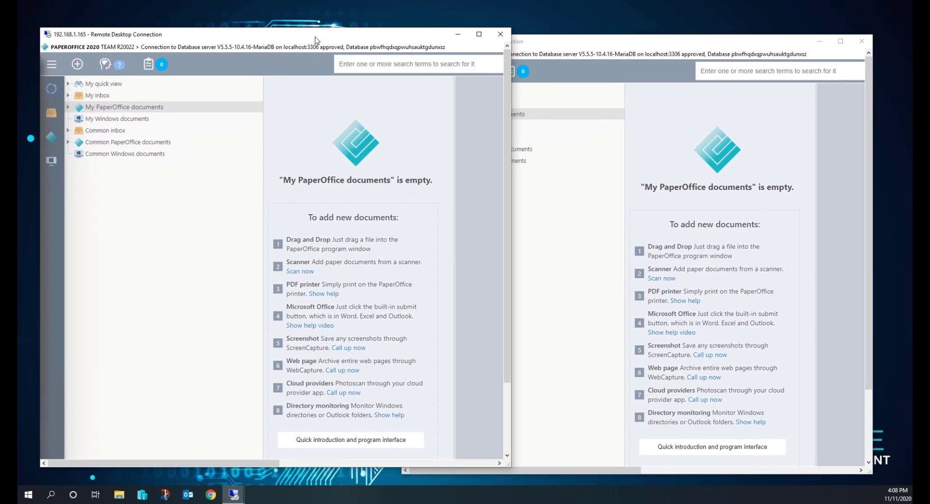
# Show the Common PaperOffice documents folder in both remote sessions to compare the shared database.
pyautogui.click(128, 142)
pyautogui.click(586, 42)
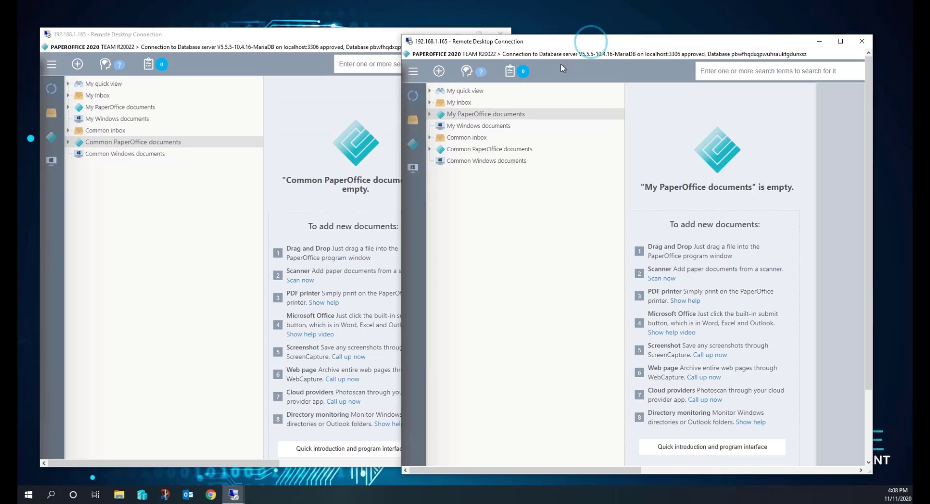
pyautogui.click(469, 147)
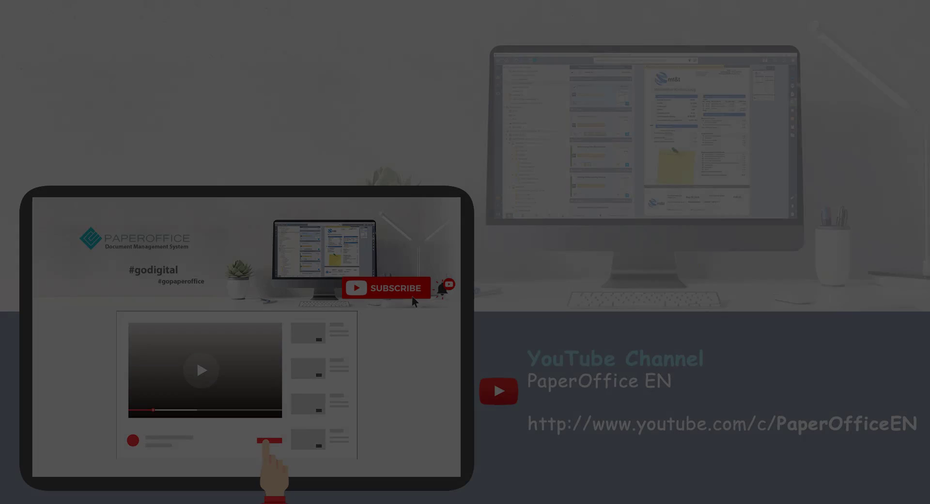